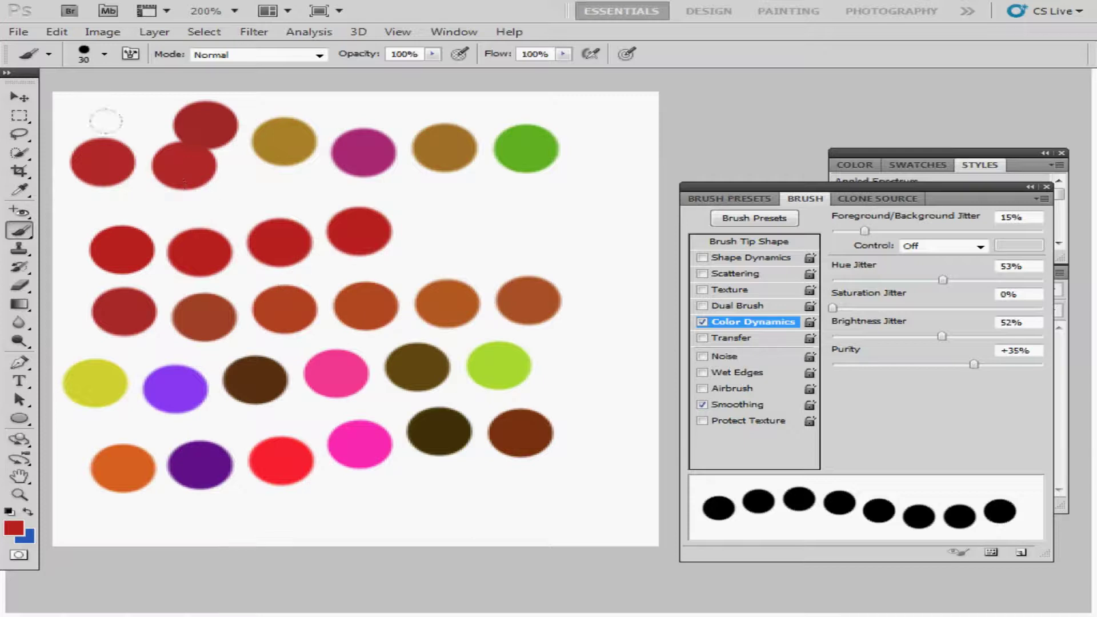
Step: Open the mixer PSD from the Chapter 14 folder and move the Brush panel further off the canvas
left_click(19, 32)
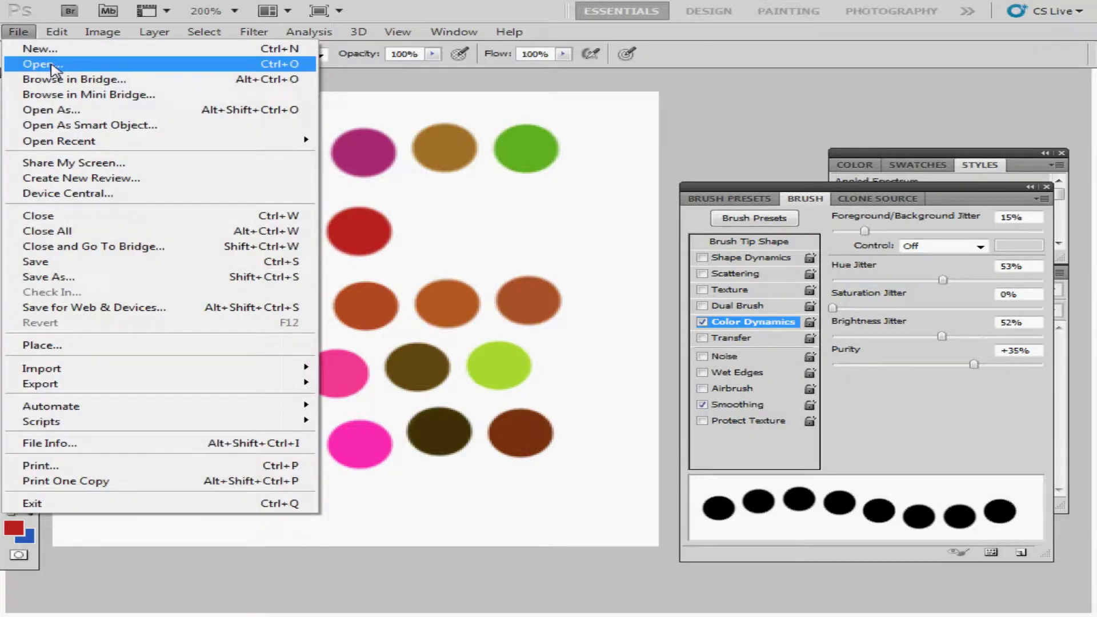
left_click(54, 70)
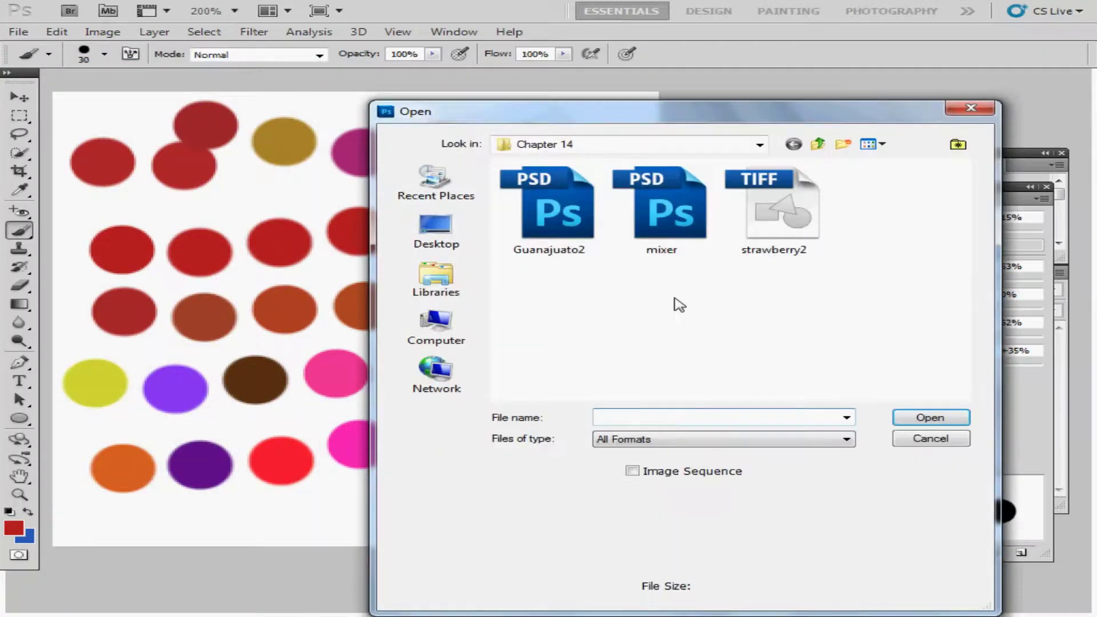
left_click(674, 247)
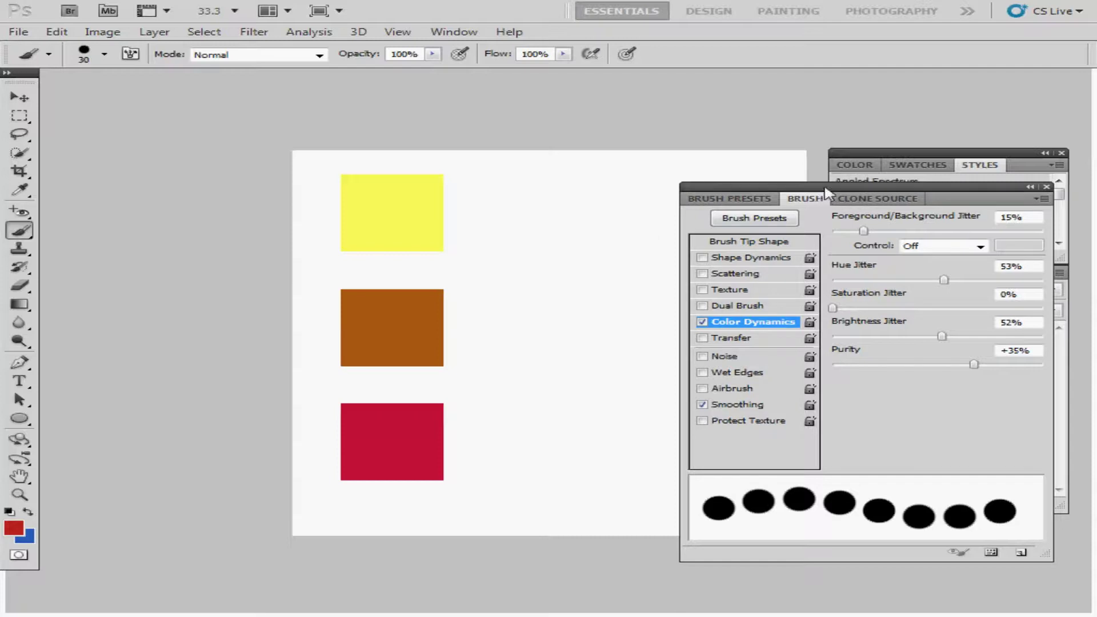
mouse_move(826, 193)
left_mouse_down()
mouse_move(874, 194)
mouse_move(856, 202)
left_mouse_up()
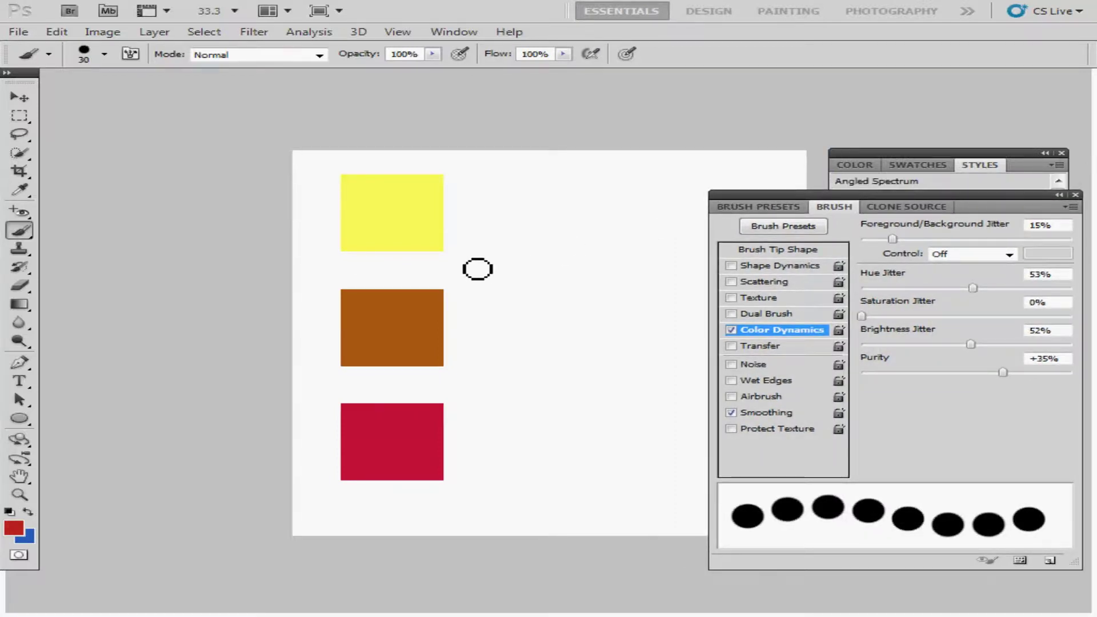
Step: Activate the Mixer Brush Tool and load the brush with the red foreground color
left_click(18, 229)
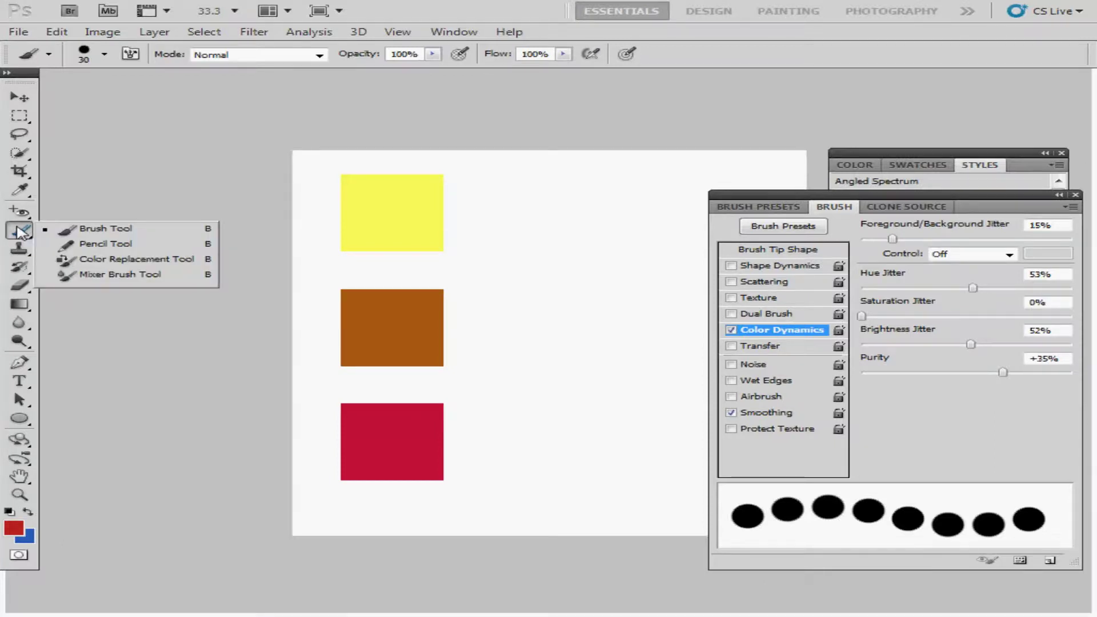
left_click(106, 276)
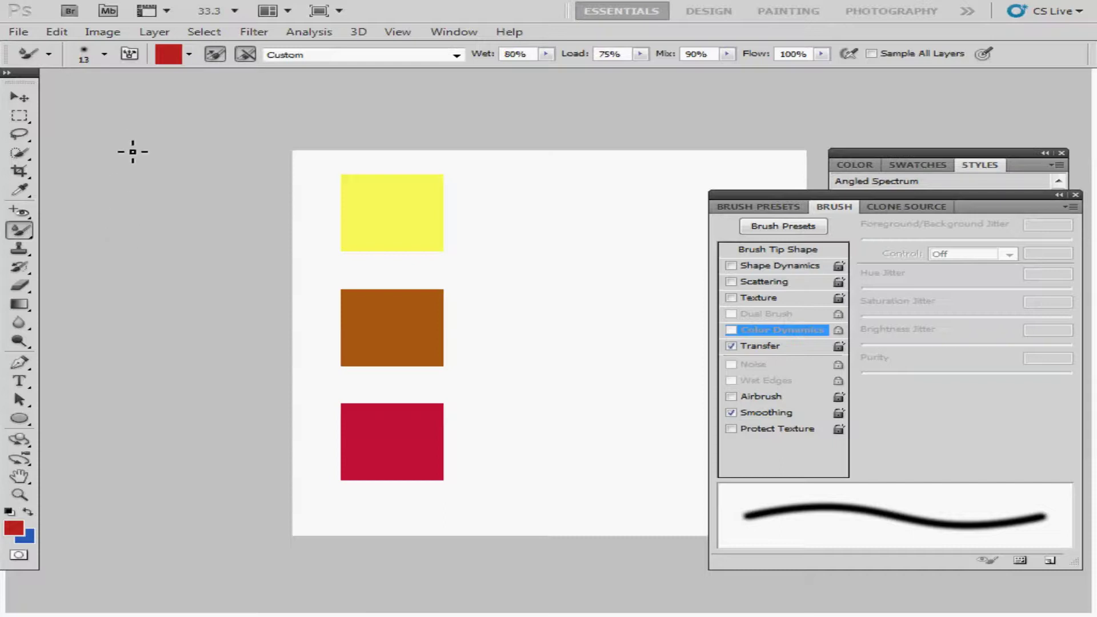
left_click(189, 55)
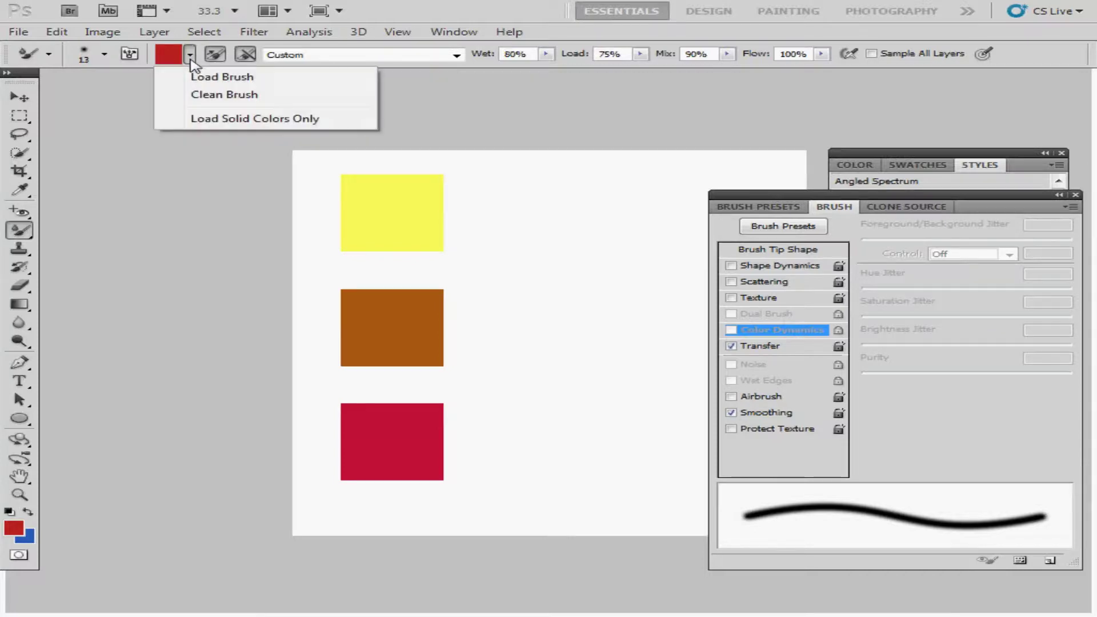
left_click(265, 75)
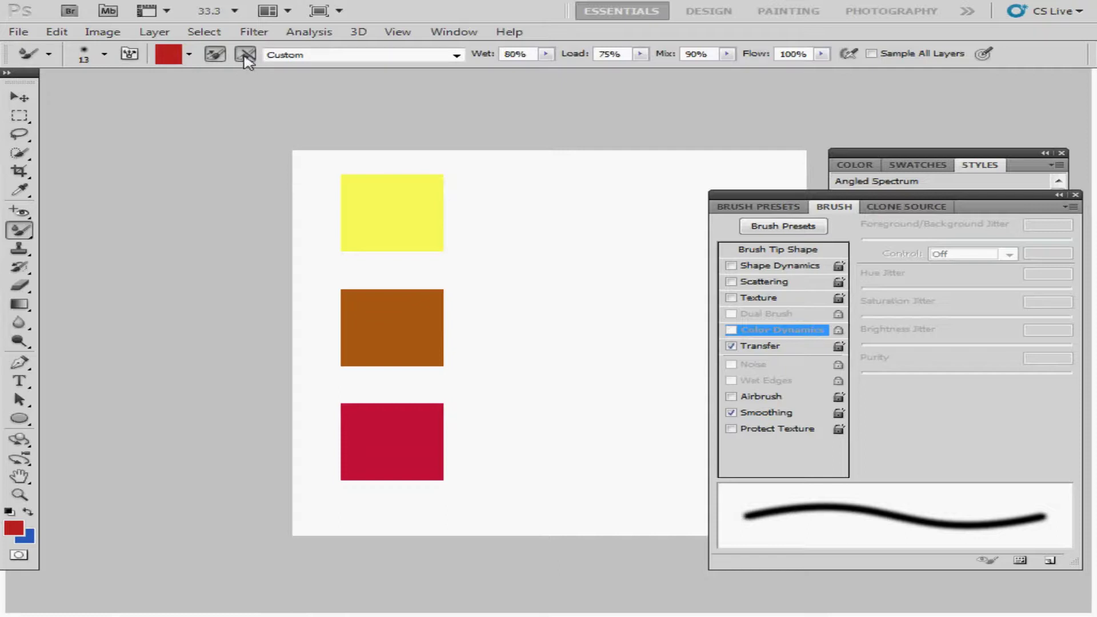
left_click(215, 54)
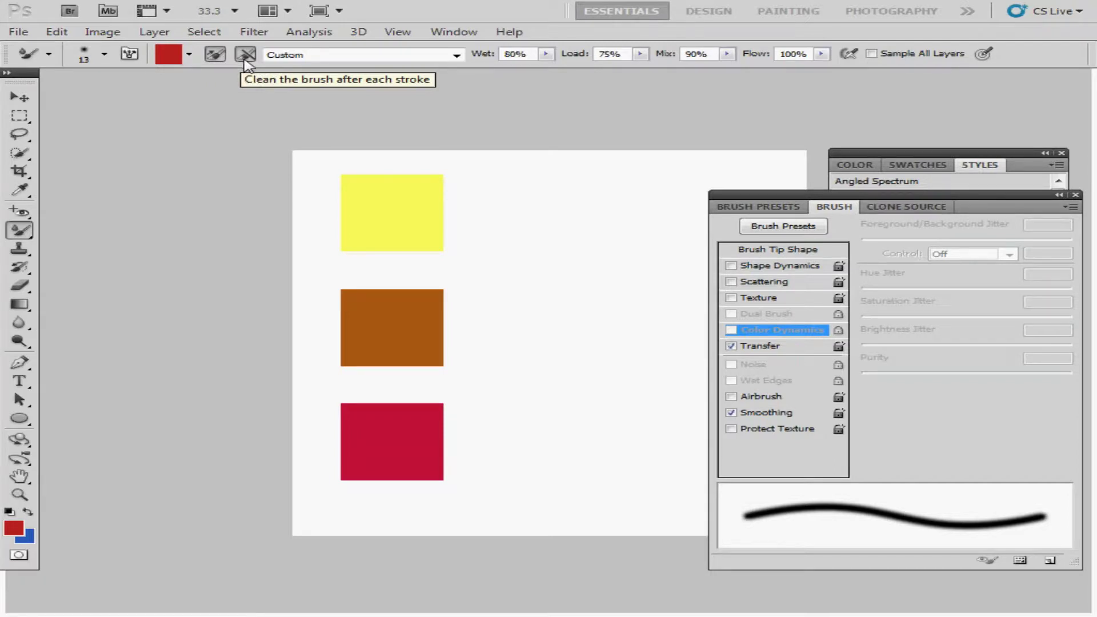
Step: Apply the Wet blending preset to the Mixer Brush and dismiss the Windows color scheme prompt
left_click(456, 55)
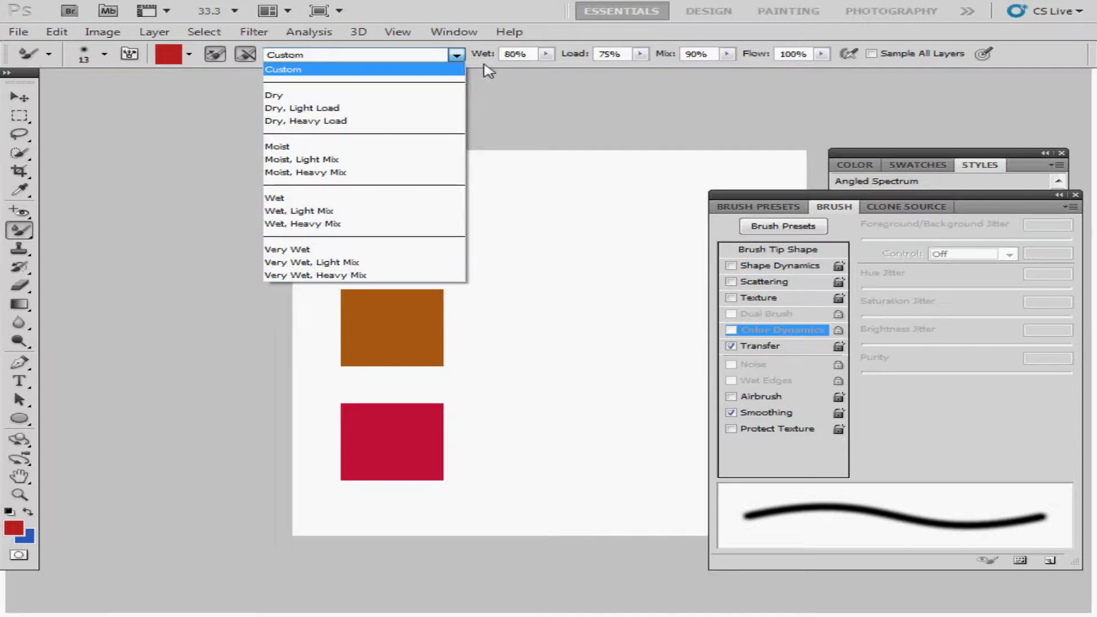
left_click(376, 204)
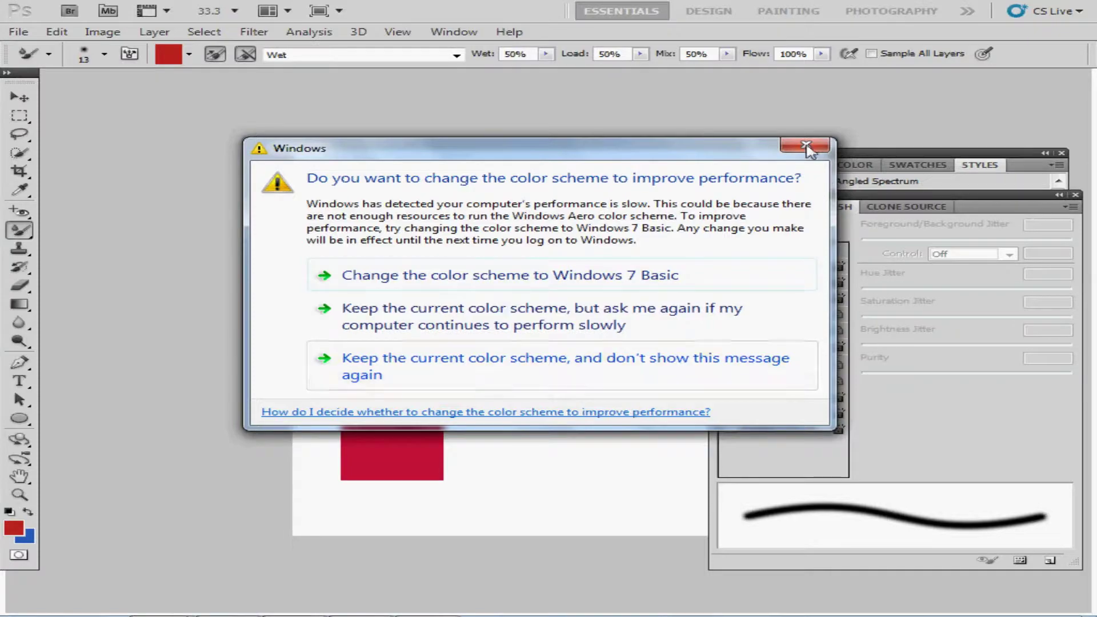
left_click(575, 277)
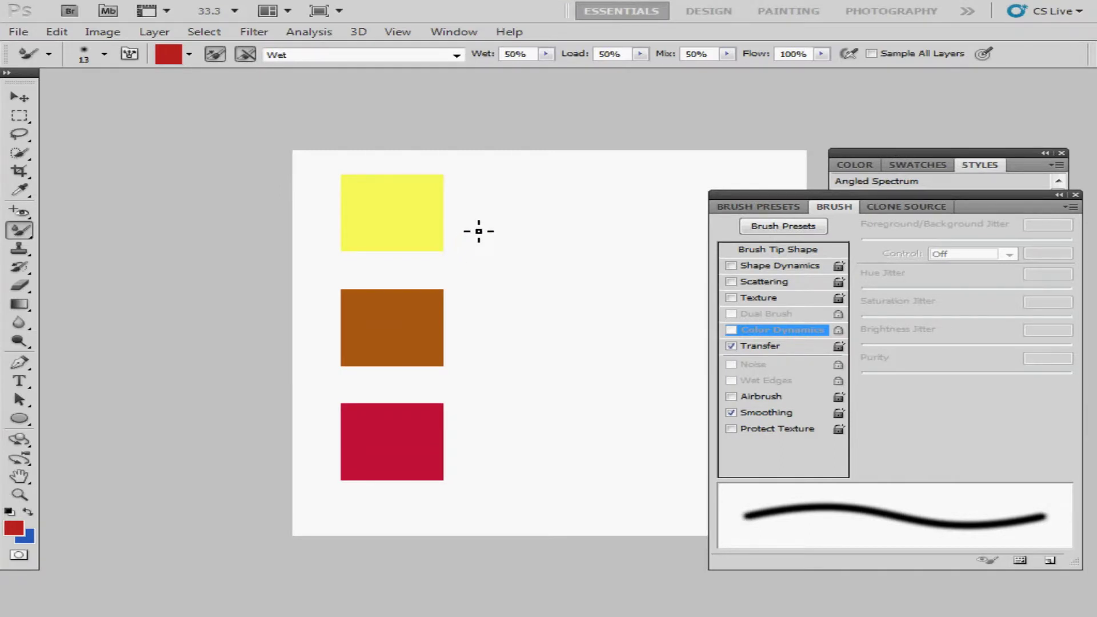
Step: Enlarge the brush to 150 pixels and paint a wavy red stroke beside the yellow square
key("bracketright")
key("bracketright")
key("bracketright")
key("bracketright")
key("bracketright")
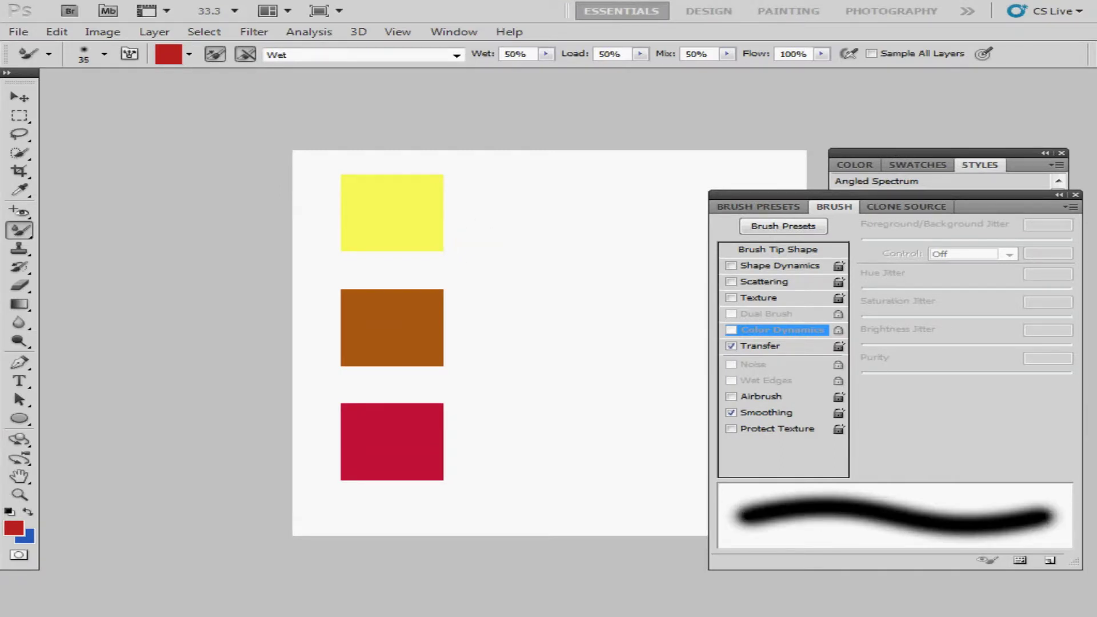
key("bracketright")
key("bracketright")
key("bracketright")
key("bracketright")
key("bracketright")
key("bracketright")
key("bracketright")
key("bracketright")
key("bracketright")
key("bracketright")
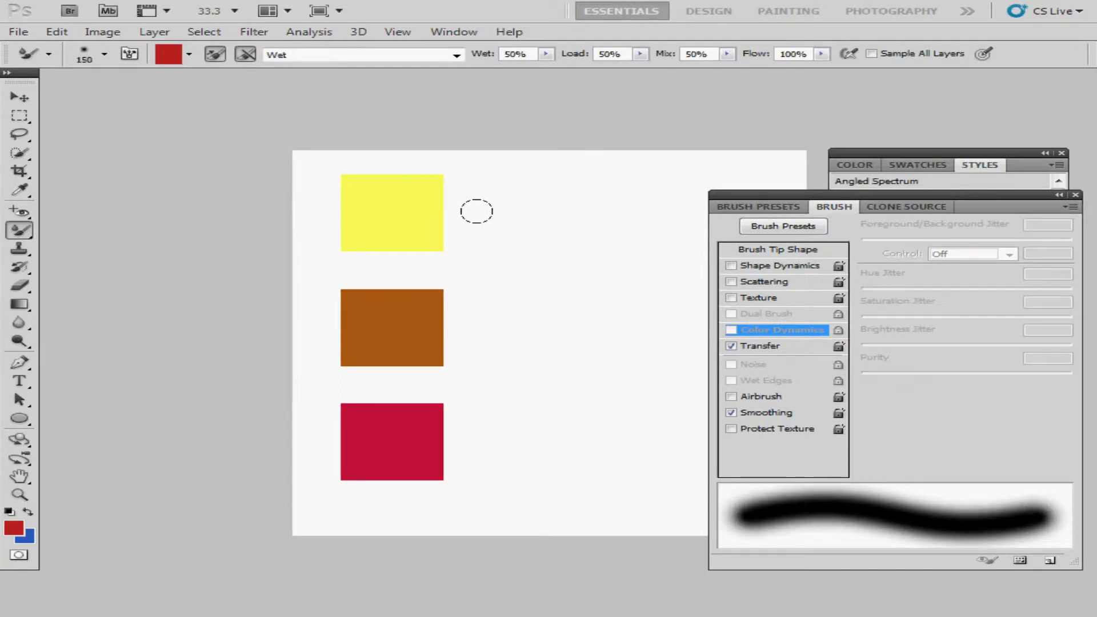
mouse_move(477, 212)
left_mouse_down()
mouse_move(562, 216)
mouse_move(656, 198)
left_mouse_up()
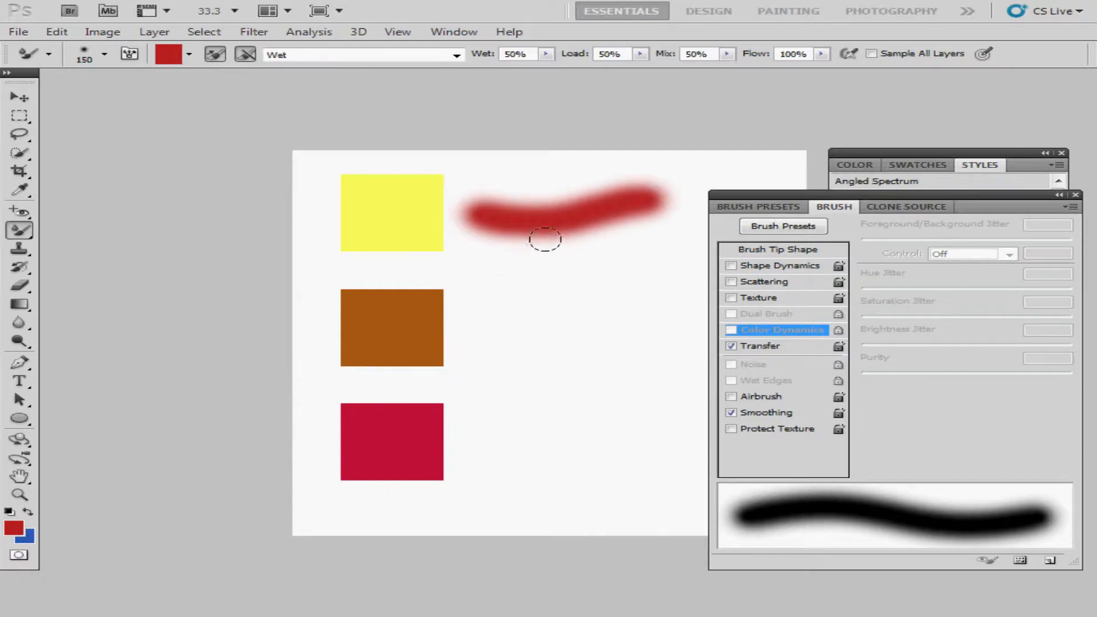
Step: Set Wet to 0% and paint one stroke below the first and another across the yellow square
left_click(506, 53)
type("0")
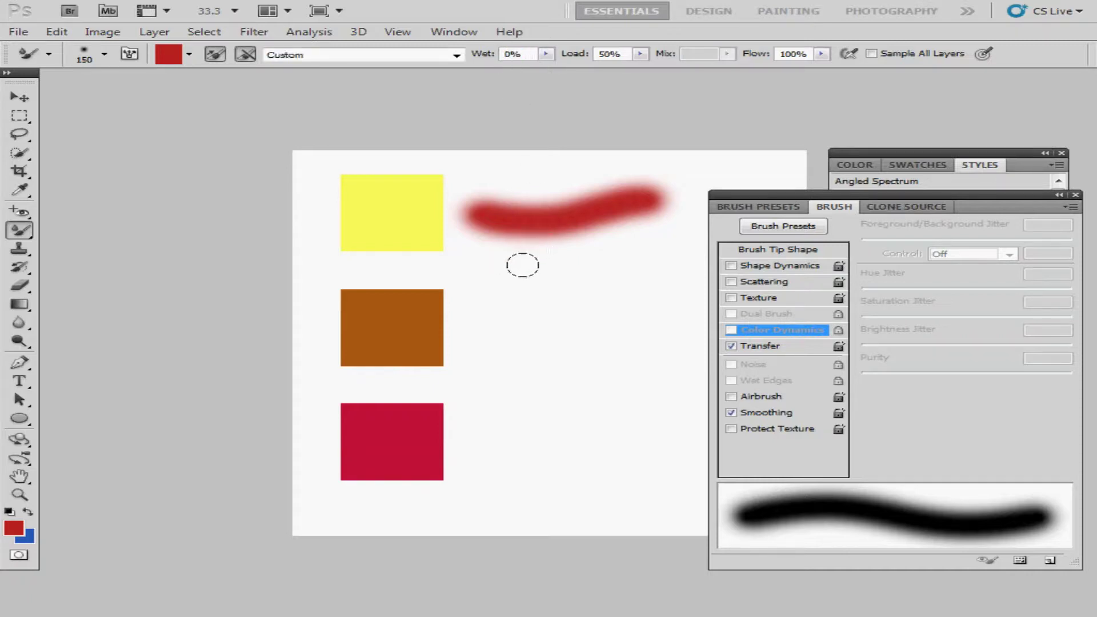
left_click_drag(508, 267, 667, 261)
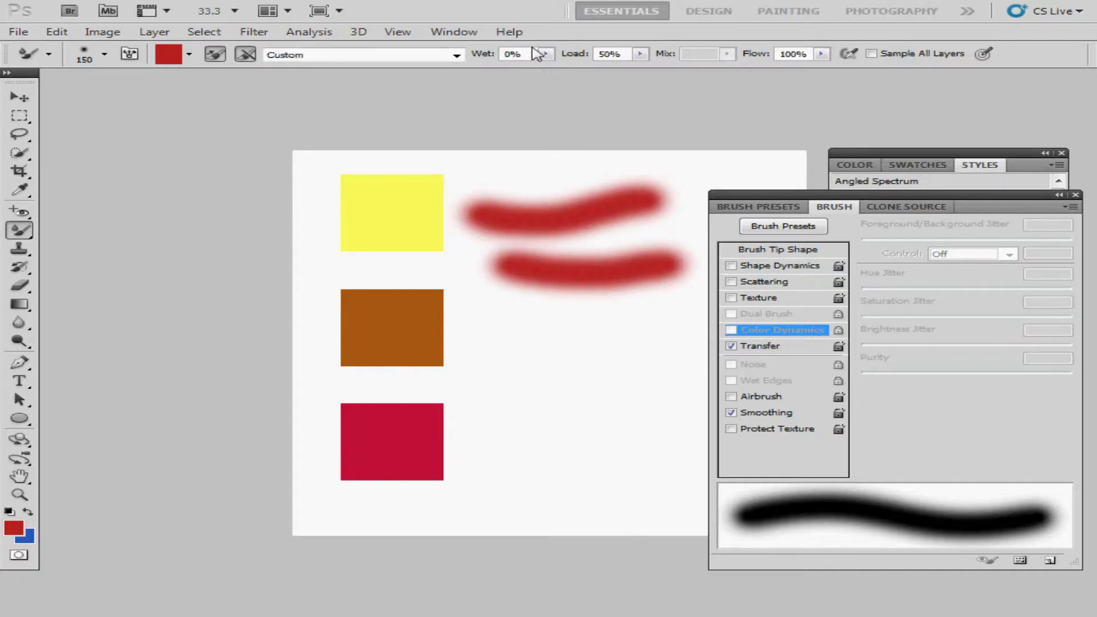
mouse_move(378, 182)
left_mouse_down()
mouse_move(422, 209)
mouse_move(448, 210)
mouse_move(465, 184)
left_mouse_up()
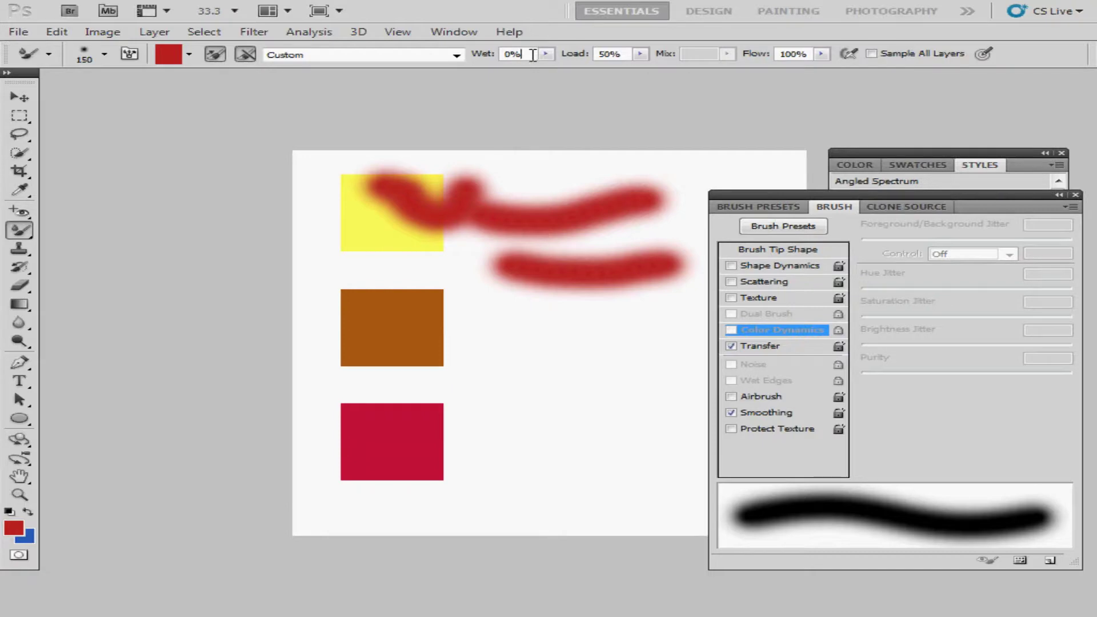
Step: Set Wet to 100% and blend paint over the yellow square and the upper corner of the brown square
left_click(495, 54)
type("1")
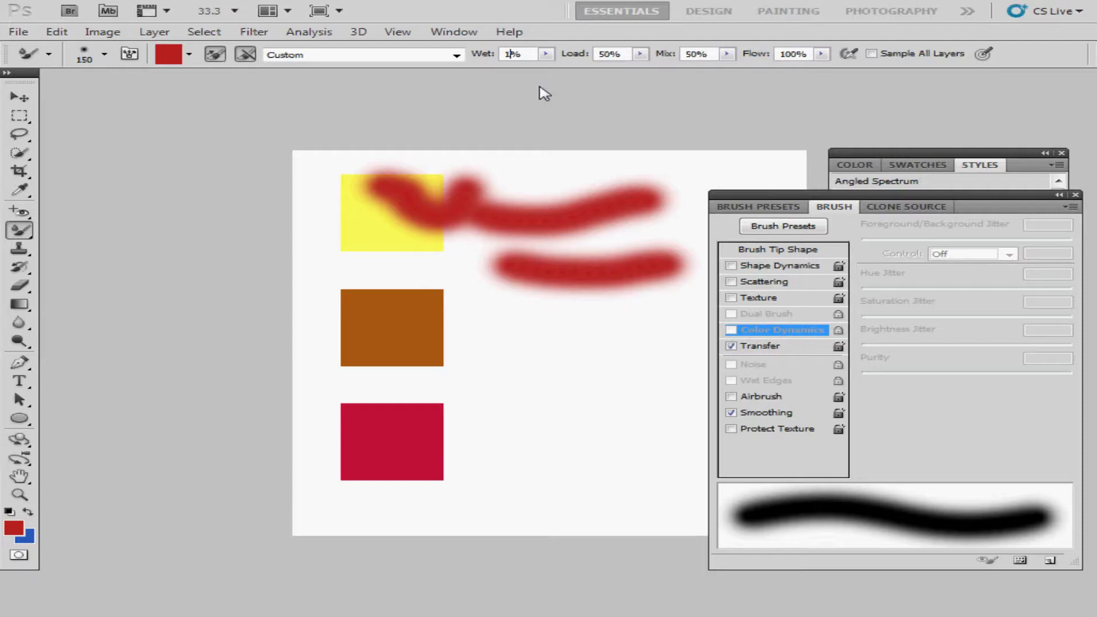
type("00")
mouse_move(379, 215)
left_mouse_down()
mouse_move(362, 228)
mouse_move(370, 213)
mouse_move(393, 237)
mouse_move(372, 218)
mouse_move(343, 218)
mouse_move(395, 220)
left_mouse_up()
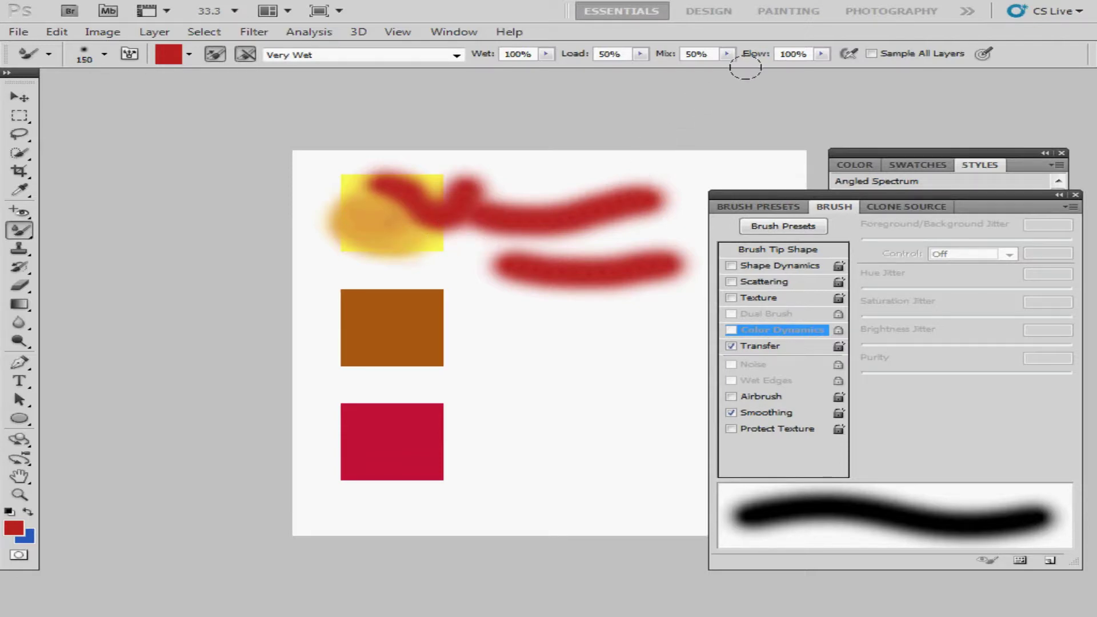
left_click_drag(417, 292, 429, 300)
Step: Set Wet to 0% and Load to 3%, and paint three horizontal red strokes in the lower half of the canvas
left_click(478, 54)
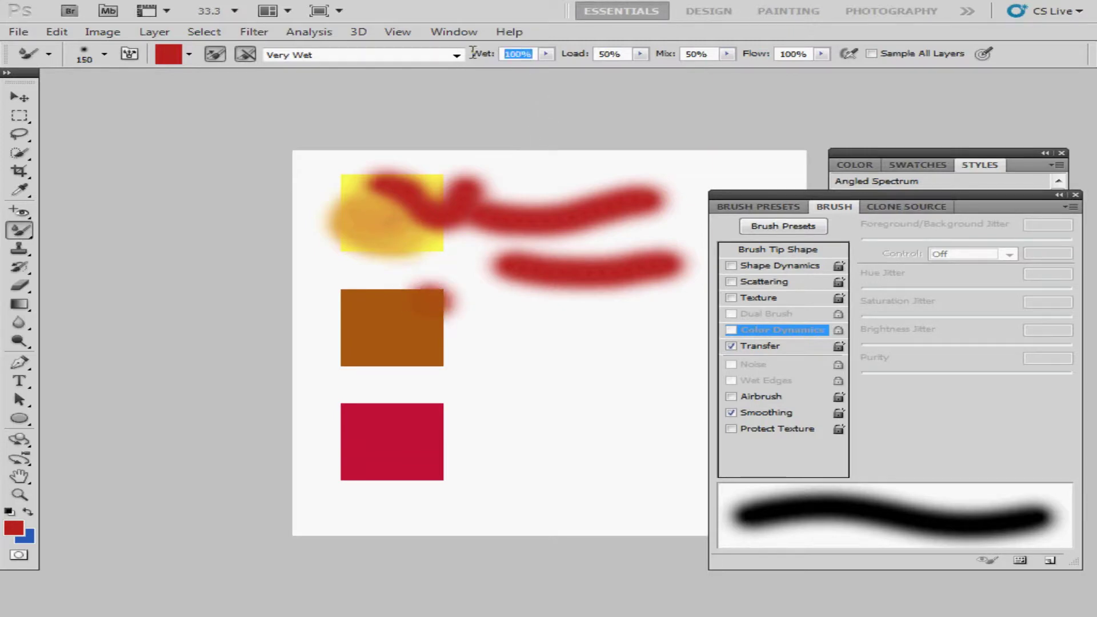
type("0")
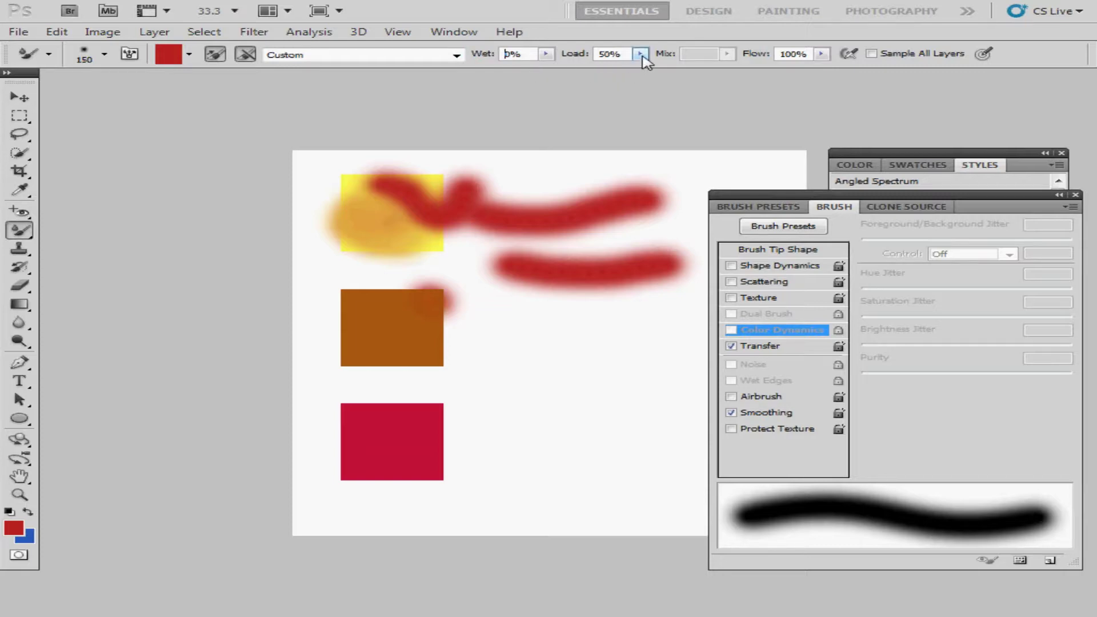
left_click(564, 48)
type("3")
left_click_drag(503, 331, 679, 334)
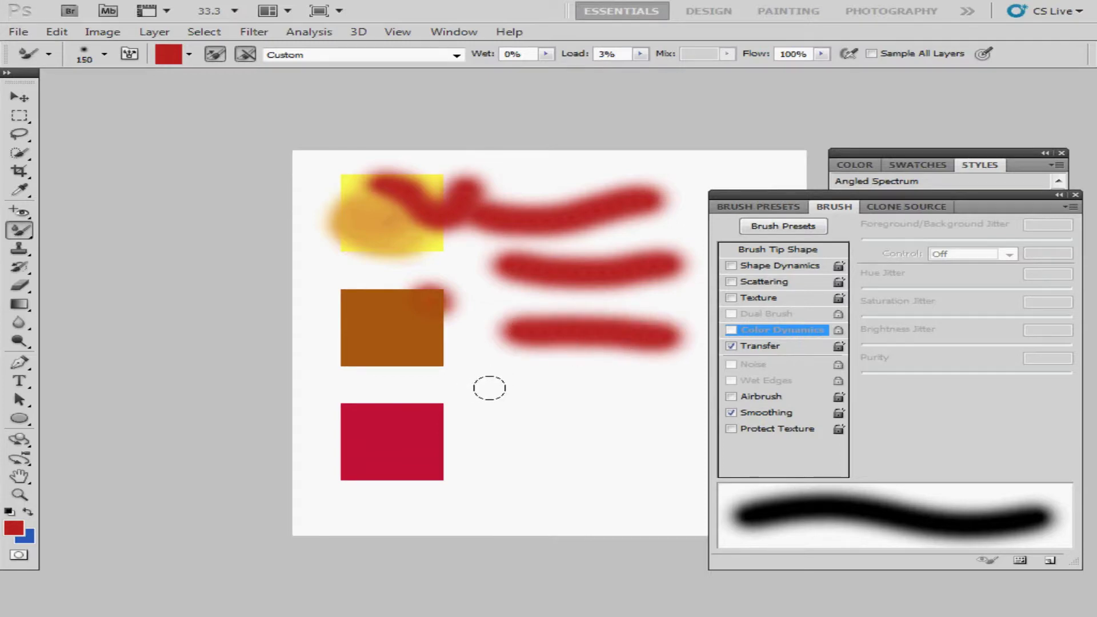
left_click_drag(490, 388, 760, 395)
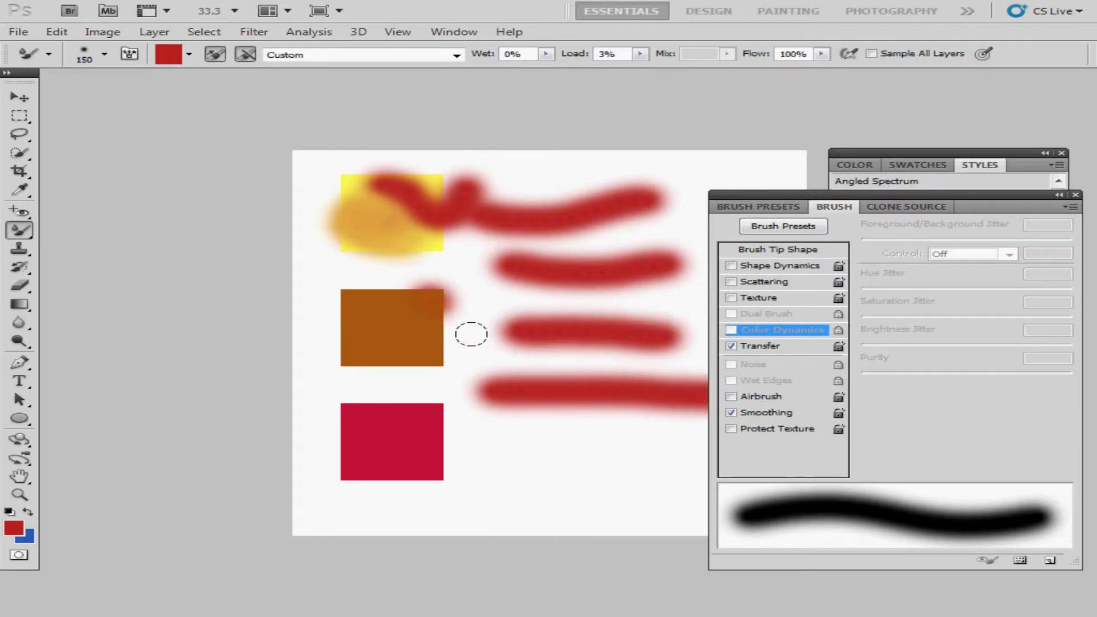
left_click_drag(324, 512, 667, 509)
Step: Paint a row of four short red dabs between the two lowest strokes, beside the crimson square
left_click_drag(521, 451, 555, 450)
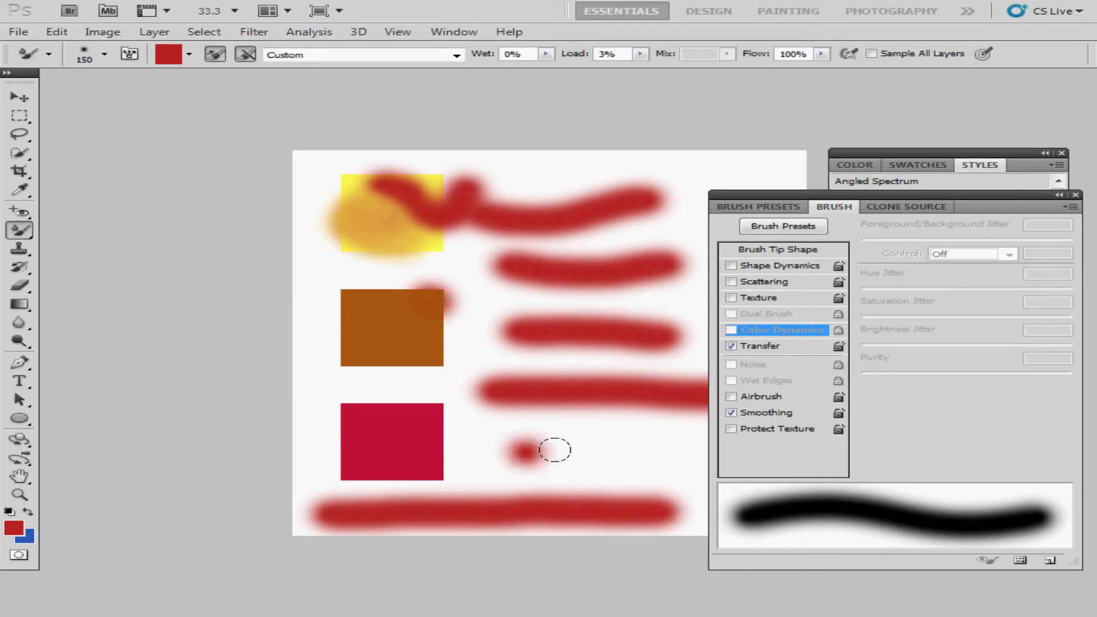
left_click(563, 451)
left_click(603, 454)
left_click(651, 450)
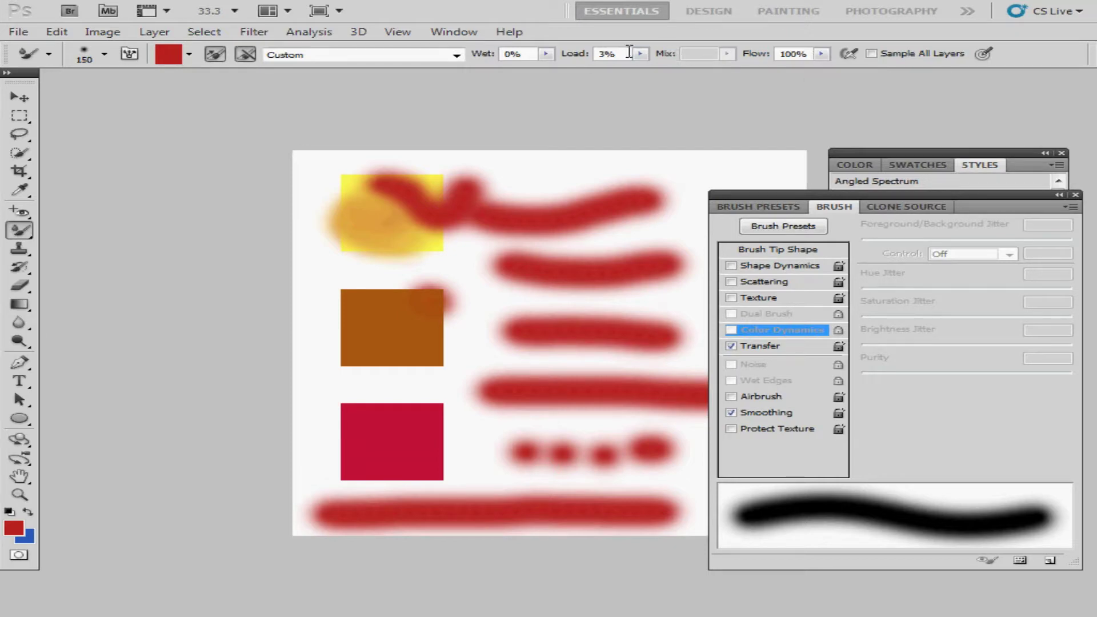
Step: Reduce Load to the 1% minimum and paint a red stroke near the canvas's upper edge
left_click(576, 52)
type("0")
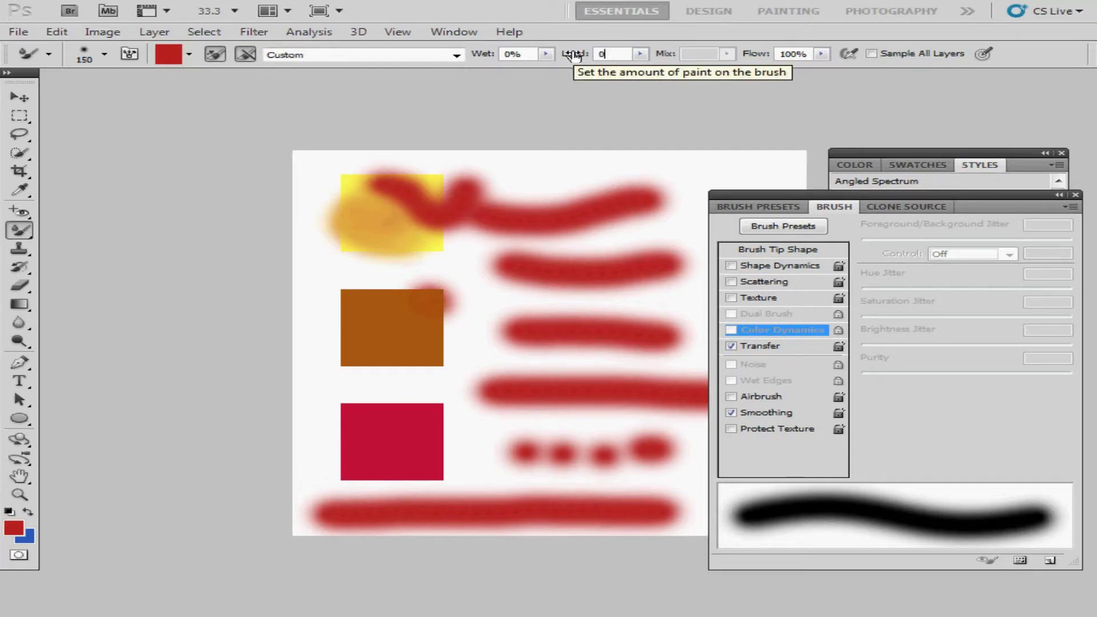
left_click(465, 253)
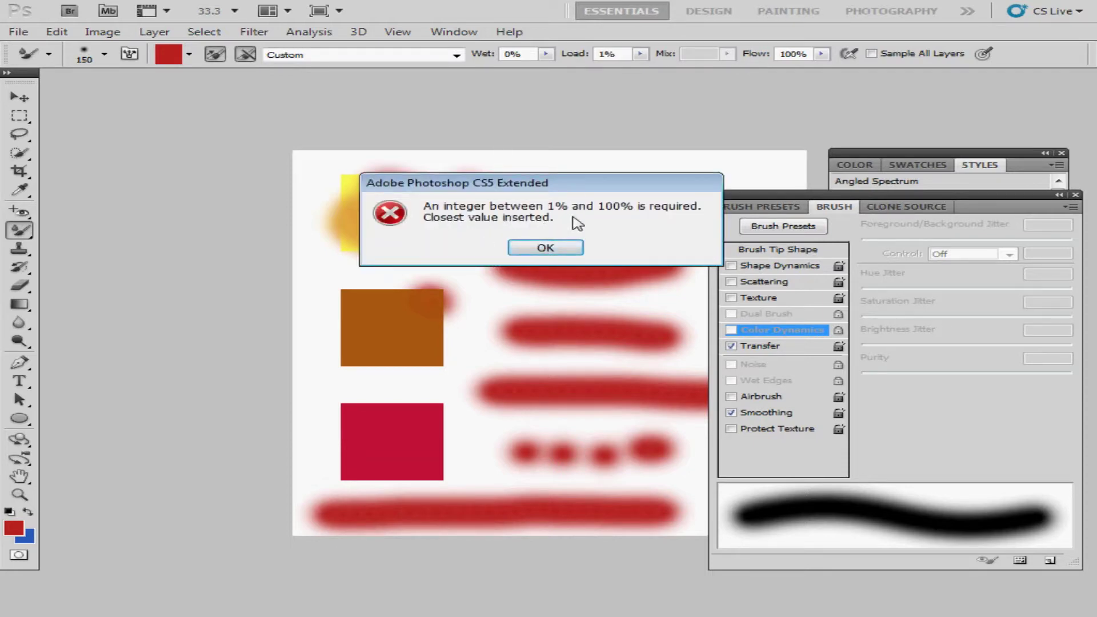
left_click(563, 251)
left_click(600, 53)
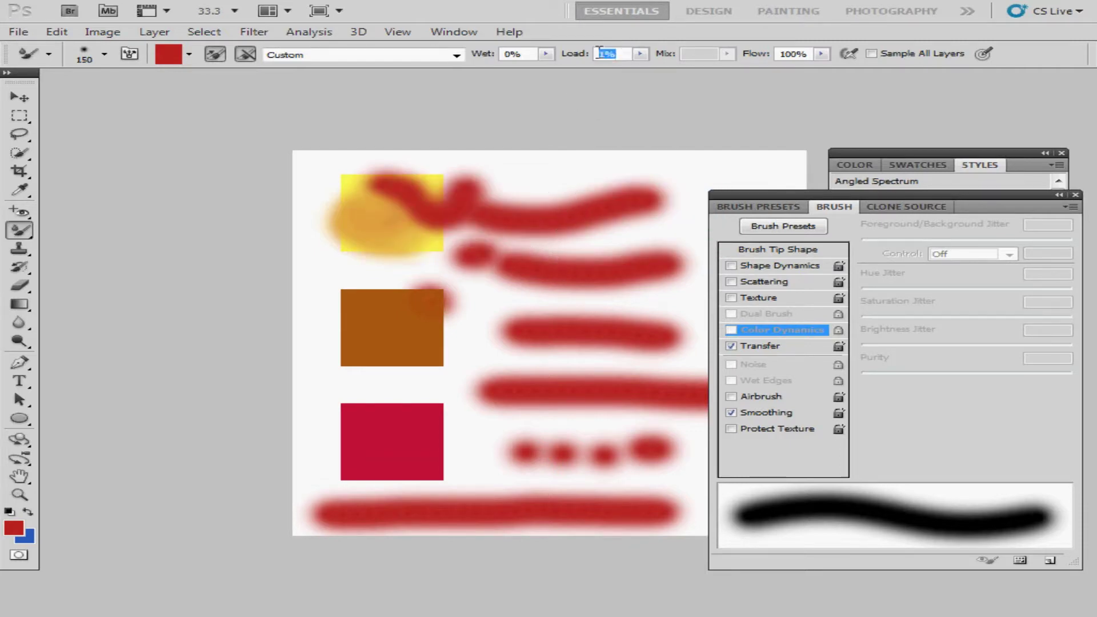
left_click_drag(550, 177, 726, 167)
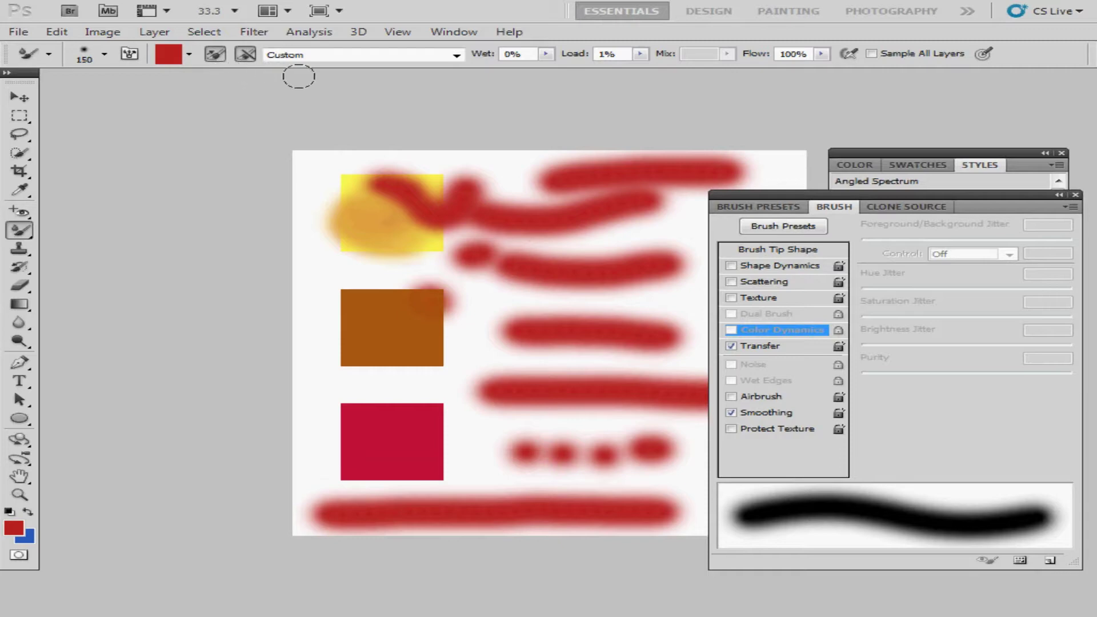
Step: Set Load to 100% and paint a small dab above the brown square and one long looping stroke across the canvas
left_click_drag(627, 54, 595, 52)
type("00")
left_click_drag(441, 266, 435, 277)
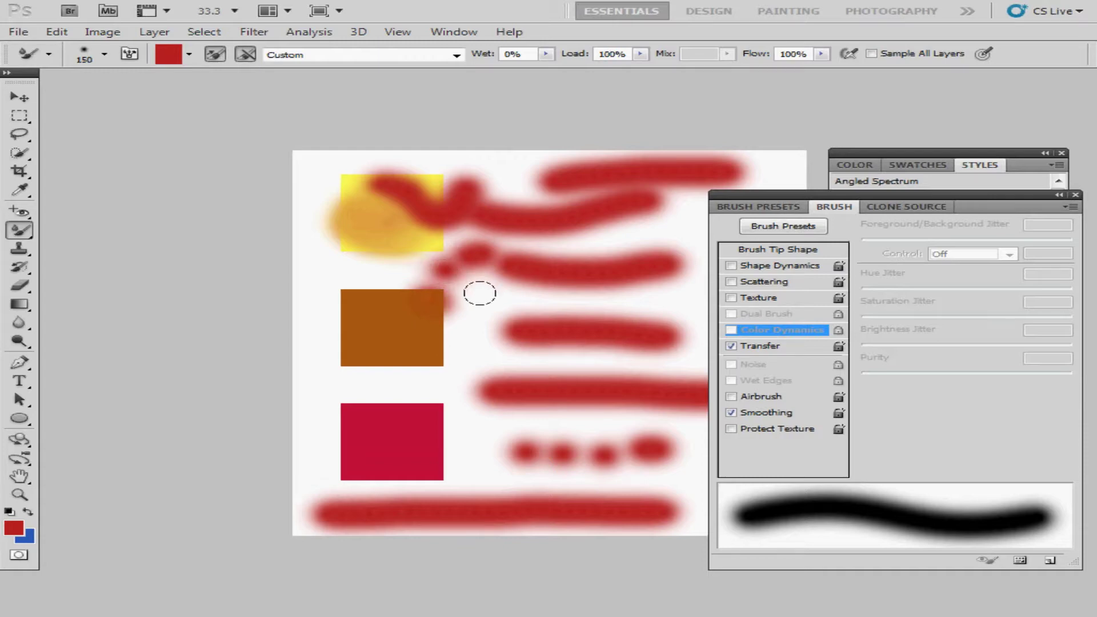
mouse_move(313, 380)
left_mouse_down()
mouse_move(572, 369)
mouse_move(720, 344)
mouse_move(672, 232)
mouse_move(528, 203)
mouse_move(593, 386)
mouse_move(510, 443)
mouse_move(597, 491)
mouse_move(655, 394)
mouse_move(630, 437)
left_mouse_up()
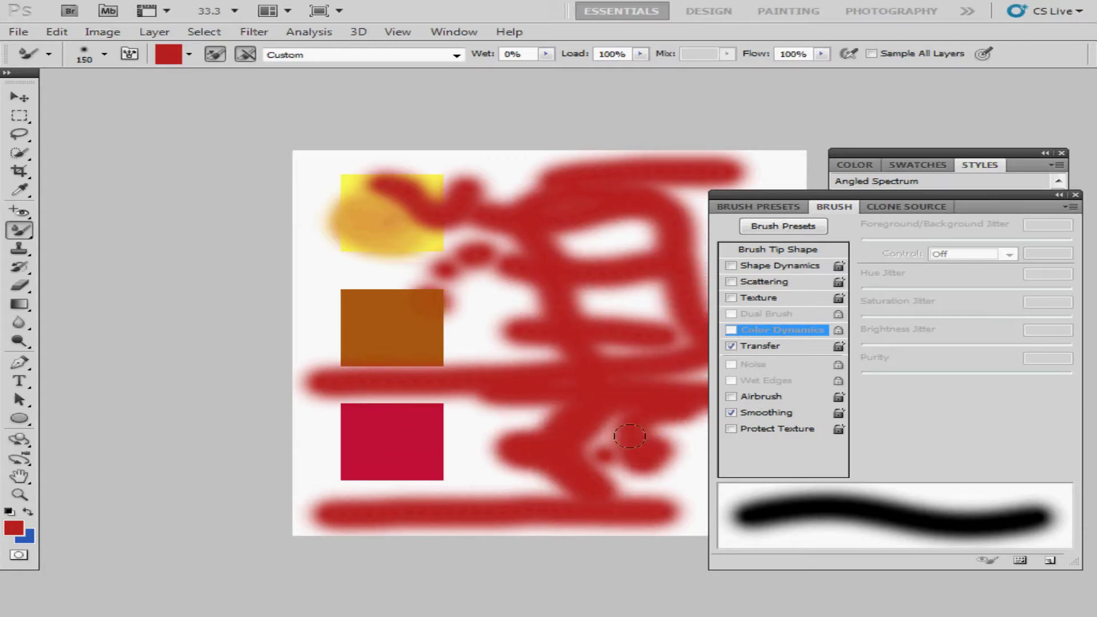
Step: Set Load to 1% and paint long continuous strokes around the squares and over the existing red paint
left_click(630, 53)
type("1")
mouse_move(480, 368)
left_mouse_down()
mouse_move(524, 239)
mouse_move(594, 284)
mouse_move(613, 365)
mouse_move(580, 415)
mouse_move(532, 447)
mouse_move(497, 394)
mouse_move(494, 500)
mouse_move(332, 494)
mouse_move(299, 319)
left_mouse_up()
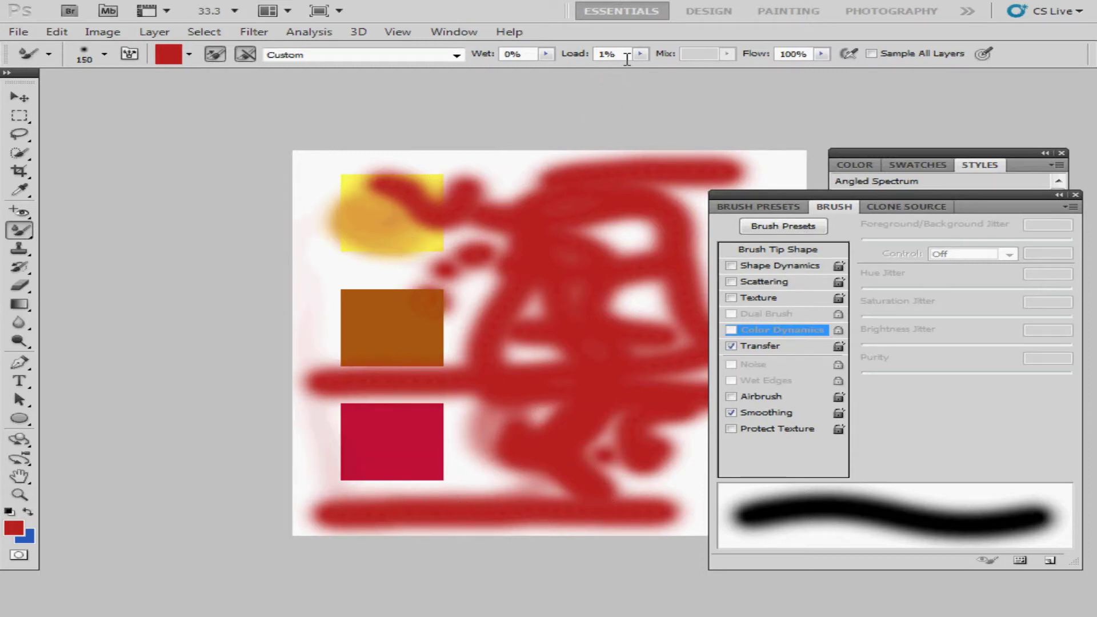
left_click_drag(306, 255, 298, 180)
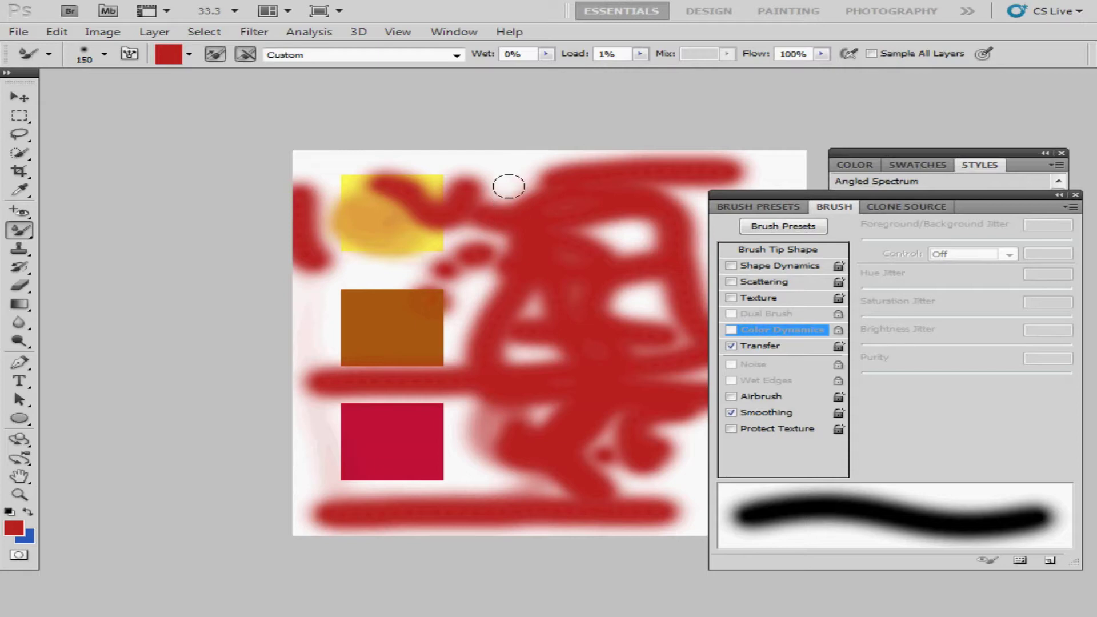
mouse_move(497, 174)
left_mouse_down()
mouse_move(578, 161)
mouse_move(638, 196)
mouse_move(658, 317)
mouse_move(659, 516)
mouse_move(531, 519)
mouse_move(507, 339)
left_mouse_up()
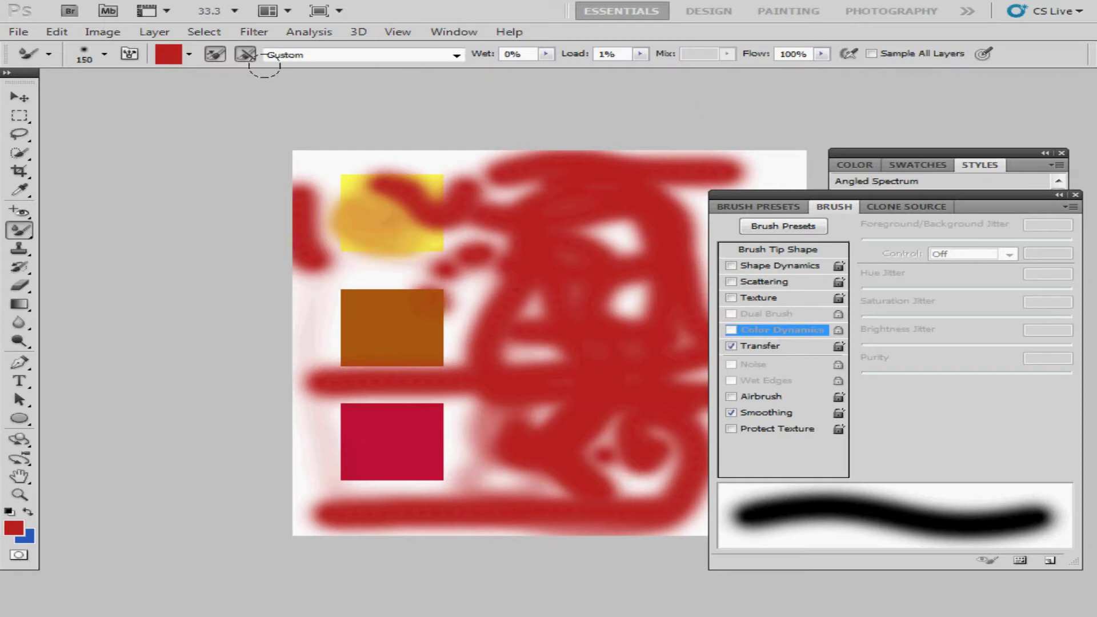
Step: Apply the Very Wet brush preset and paint a long stroke through the three squares and up along the canvas's upper edge
left_click(456, 55)
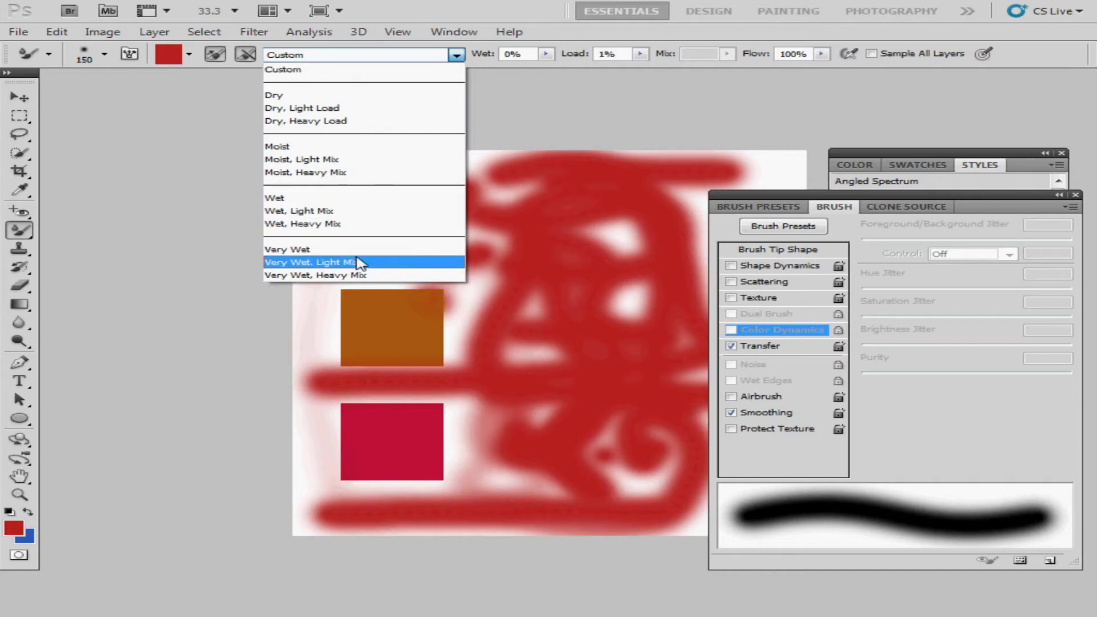
left_click(360, 249)
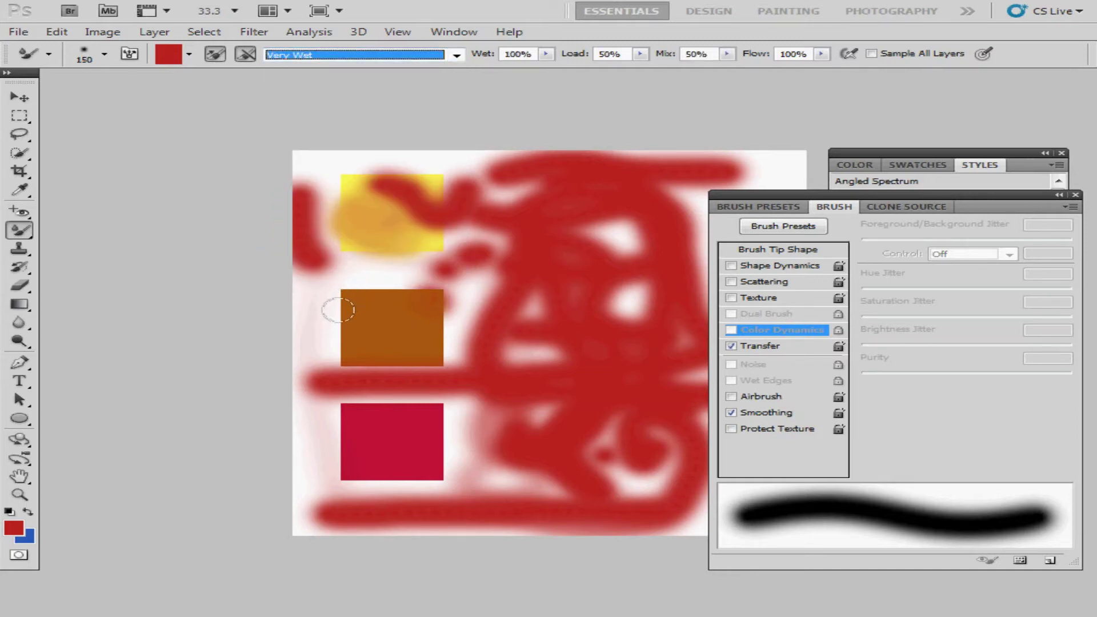
mouse_move(339, 310)
left_mouse_down()
mouse_move(325, 290)
mouse_move(333, 269)
mouse_move(420, 284)
mouse_move(480, 311)
mouse_move(467, 348)
mouse_move(531, 399)
mouse_move(480, 427)
mouse_move(389, 434)
mouse_move(364, 500)
mouse_move(333, 422)
mouse_move(305, 394)
mouse_move(289, 282)
mouse_move(358, 215)
mouse_move(406, 219)
mouse_move(419, 263)
mouse_move(369, 327)
mouse_move(446, 382)
mouse_move(375, 358)
mouse_move(419, 315)
mouse_move(425, 334)
mouse_move(374, 310)
mouse_move(359, 287)
mouse_move(361, 183)
mouse_move(326, 154)
mouse_move(490, 171)
left_mouse_up()
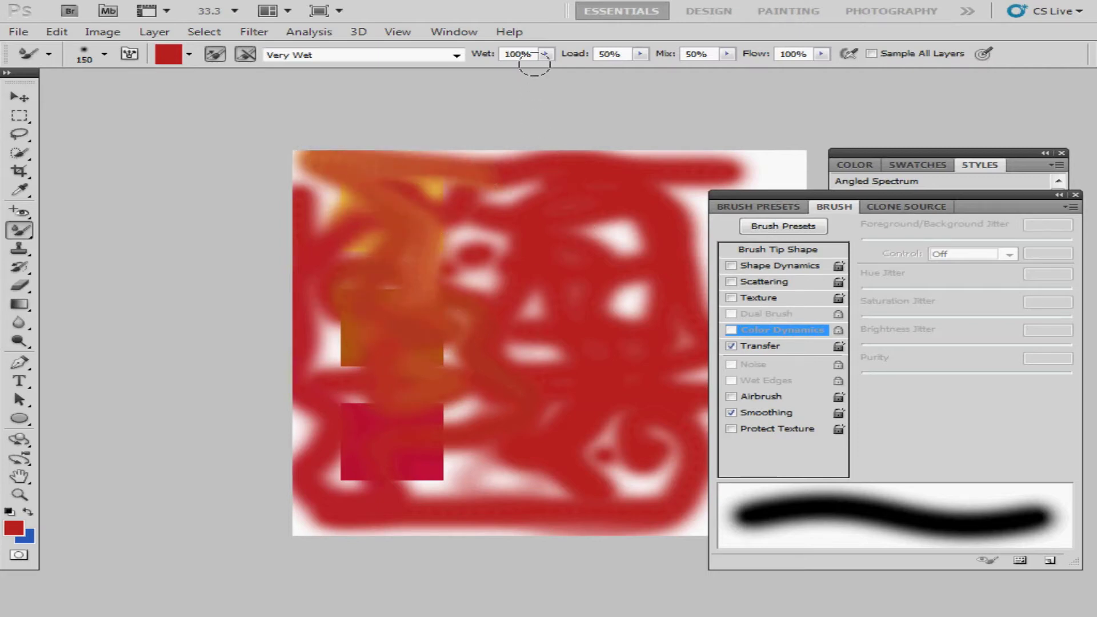
Step: Set Load to 2% and paint a long stroke through the existing red paint beside the squares
left_click(633, 55)
type("2")
key("Return")
mouse_move(511, 227)
left_mouse_down()
mouse_move(458, 403)
mouse_move(511, 490)
mouse_move(616, 430)
mouse_move(698, 281)
mouse_move(710, 176)
left_mouse_up()
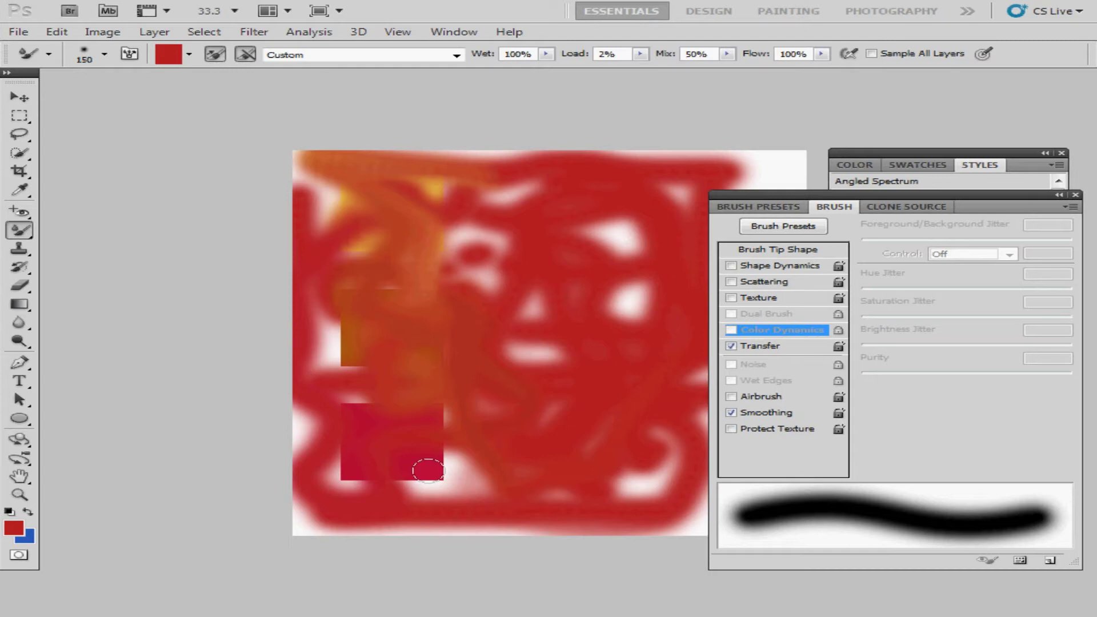
Step: Load the brush with paint sampled at the crimson square's lower corner and paint a stroke through the red area
key("alt")
left_click(436, 476, "alt")
mouse_move(509, 272)
left_mouse_down()
mouse_move(789, 169)
mouse_move(737, 166)
mouse_move(520, 488)
mouse_move(460, 470)
left_mouse_up()
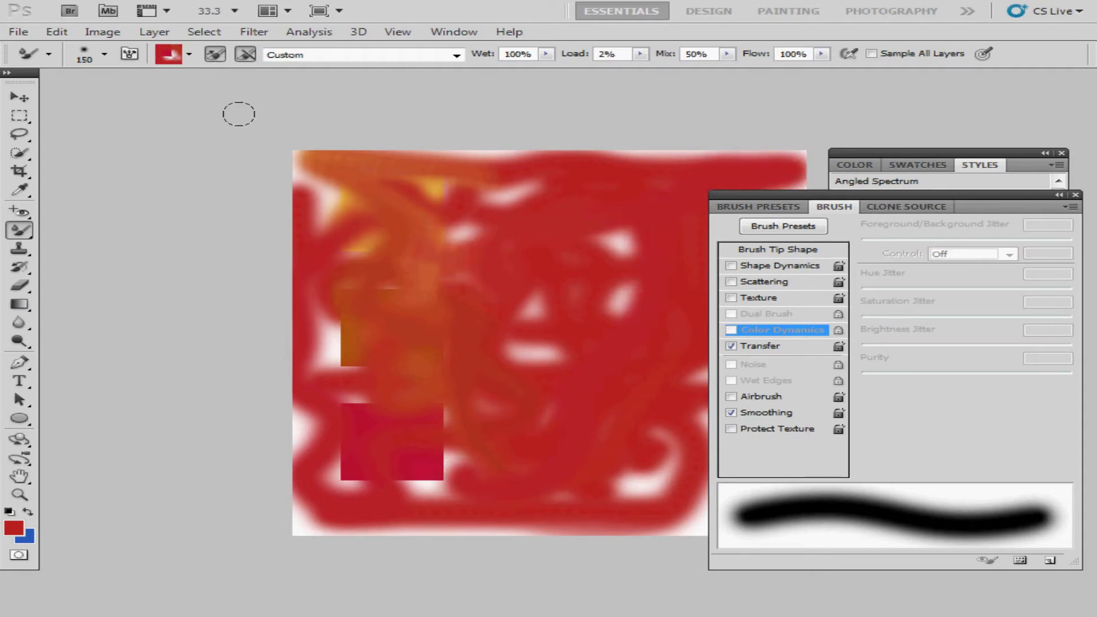
Step: Clean the brush and fill the entire canvas with white at 100% opacity in Normal mode
left_click(189, 55)
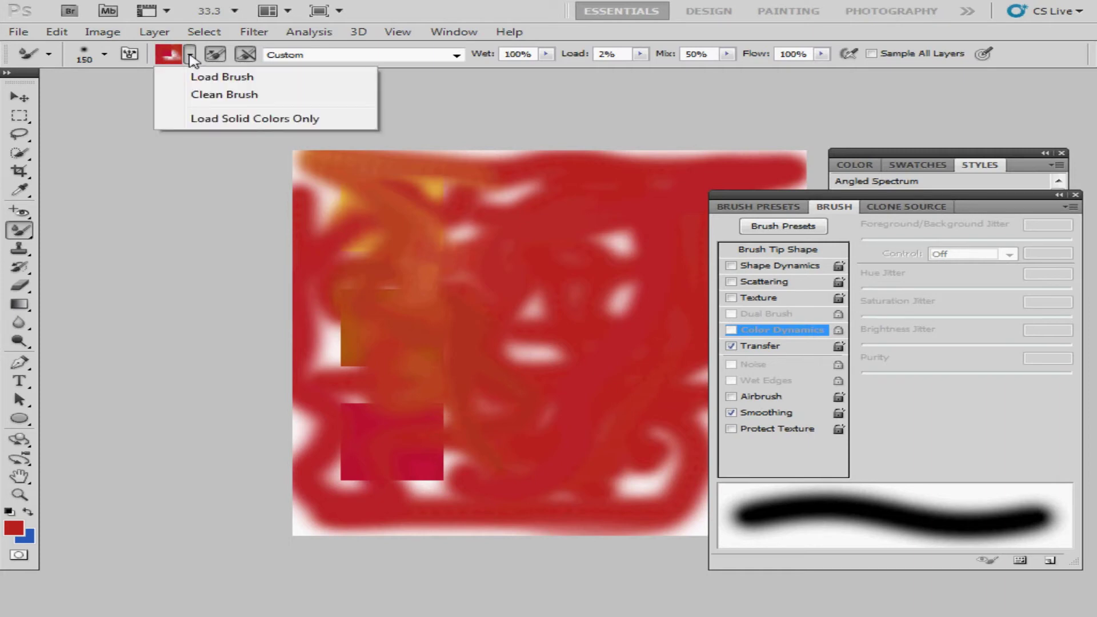
left_click(227, 96)
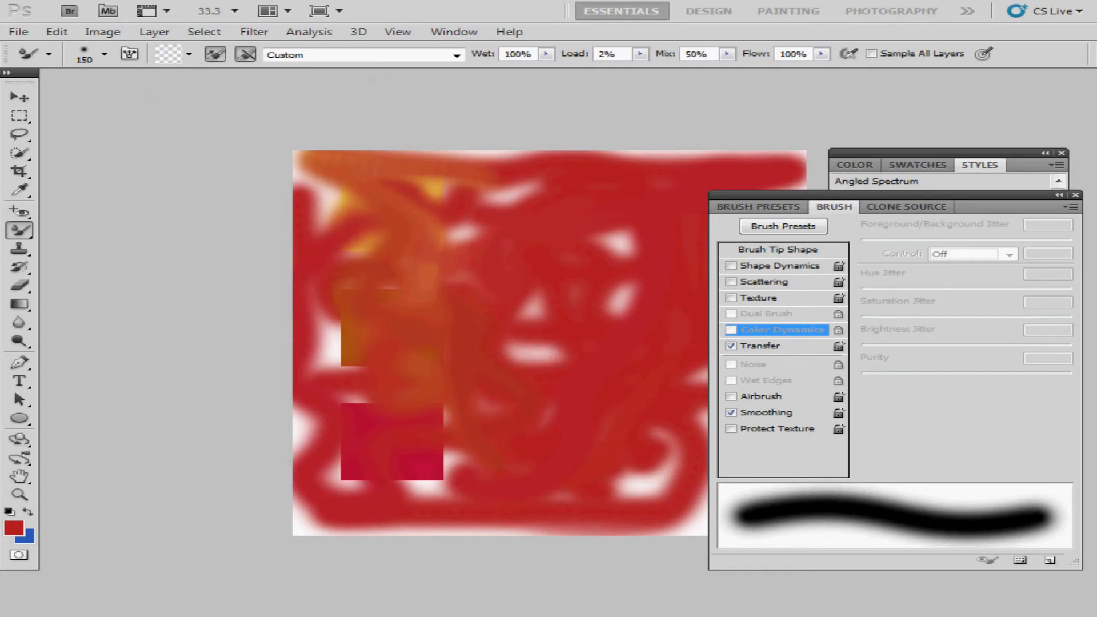
key("ctrl+a")
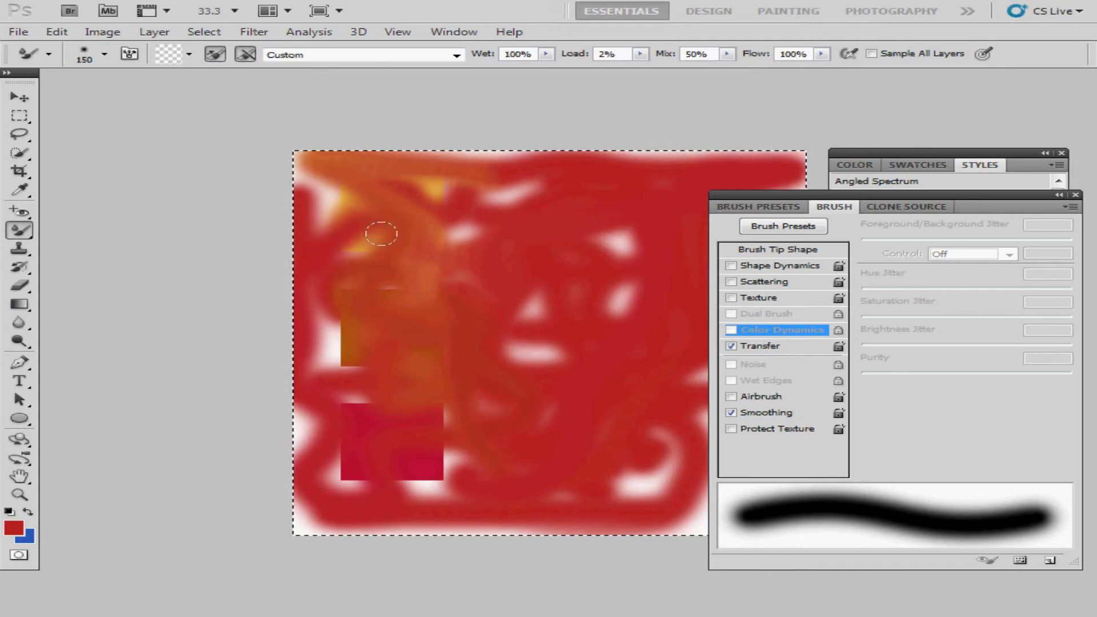
left_click(56, 32)
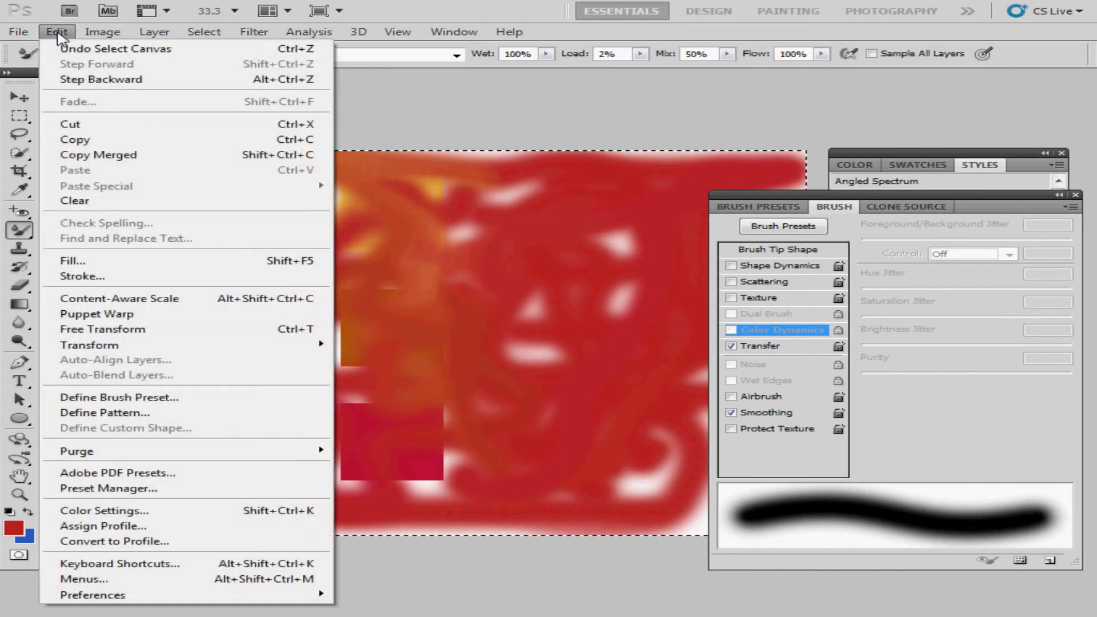
left_click(117, 266)
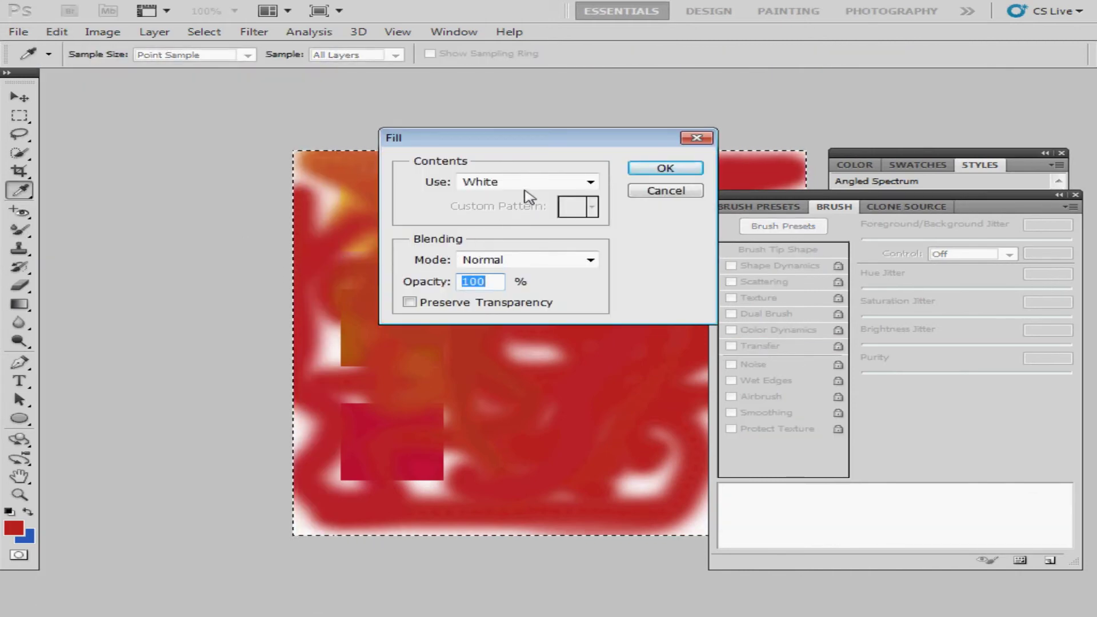
left_click(656, 171)
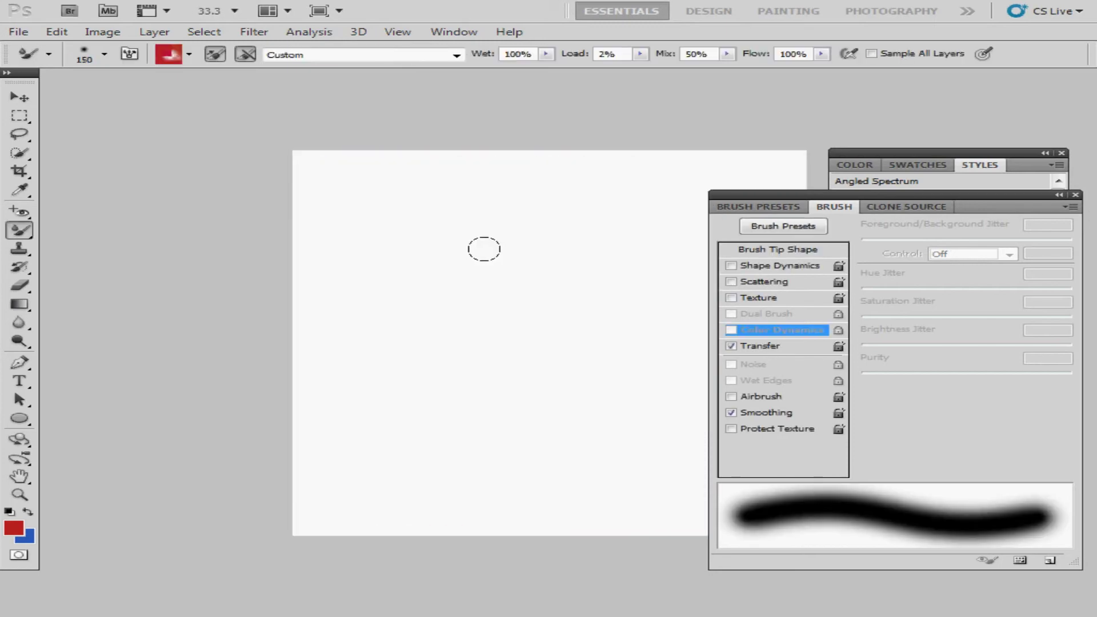
Step: Paint a looping stroke on the white canvas and extend its first curve with Load Solid Colors Only temporarily enabled
mouse_move(331, 287)
left_mouse_down()
mouse_move(428, 215)
mouse_move(485, 275)
mouse_move(528, 359)
mouse_move(399, 393)
mouse_move(547, 300)
mouse_move(552, 248)
mouse_move(597, 330)
mouse_move(569, 346)
left_mouse_up()
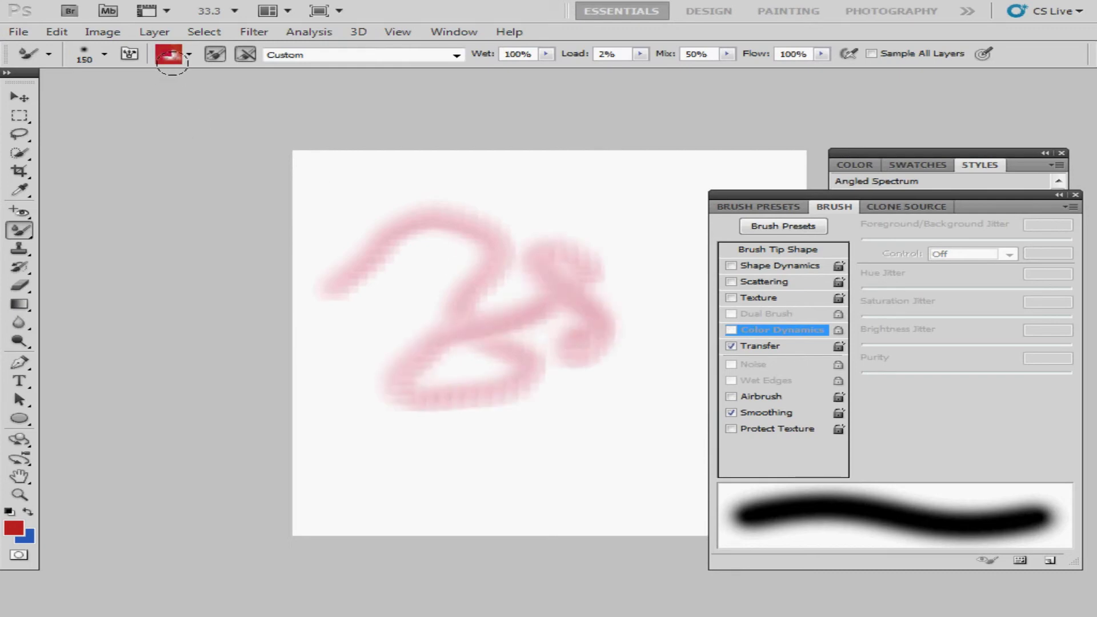
left_click(188, 55)
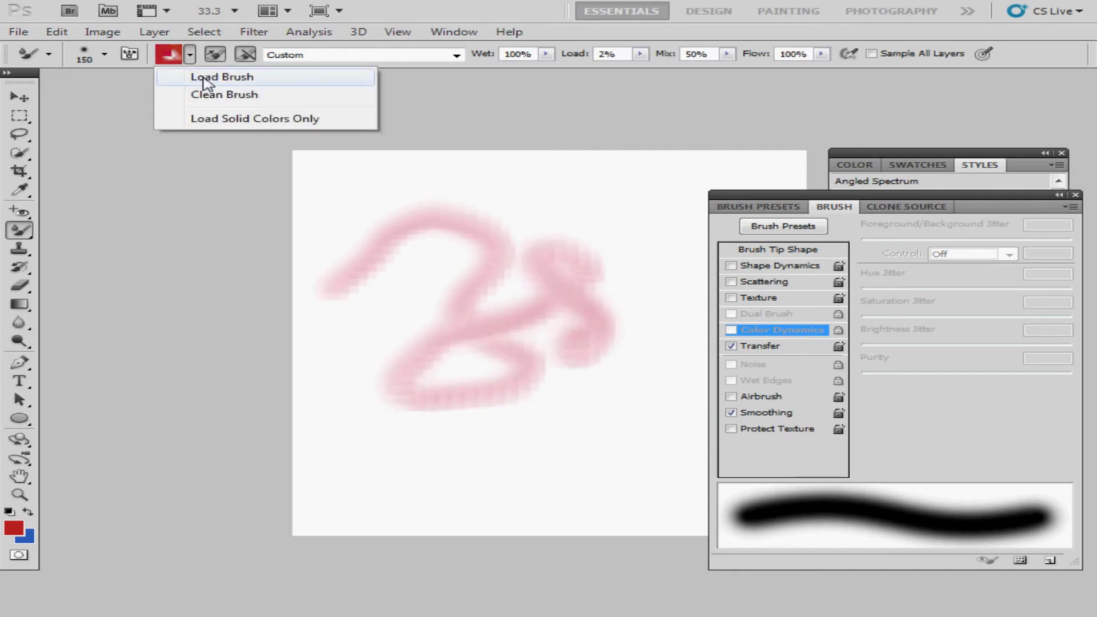
left_click(233, 120)
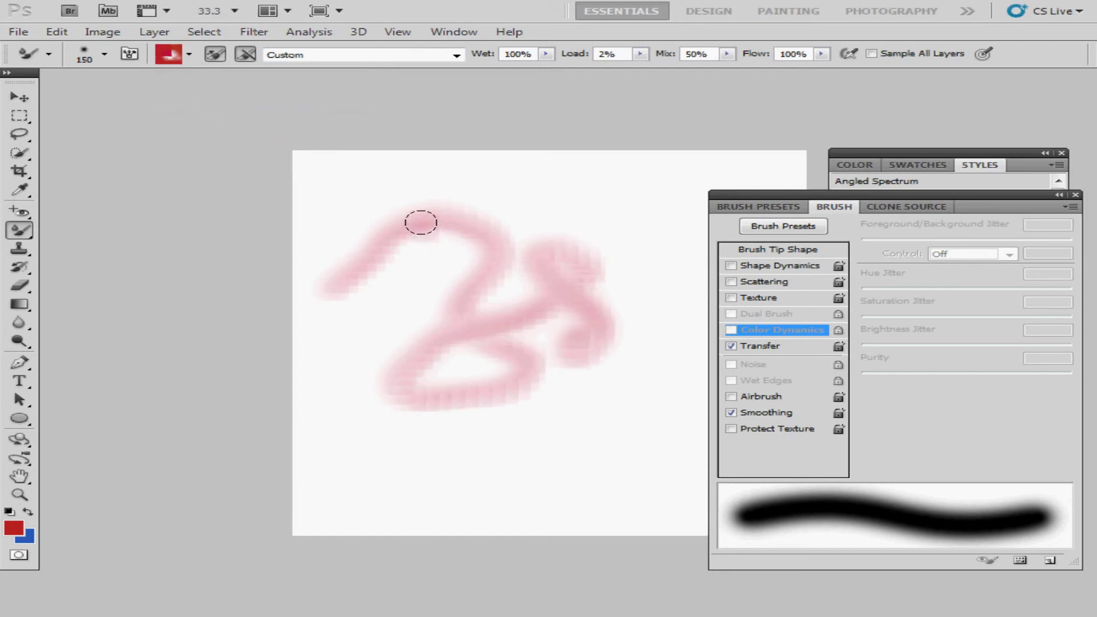
mouse_move(421, 223)
left_mouse_down()
mouse_move(465, 196)
mouse_move(505, 194)
left_mouse_up()
left_click(189, 55)
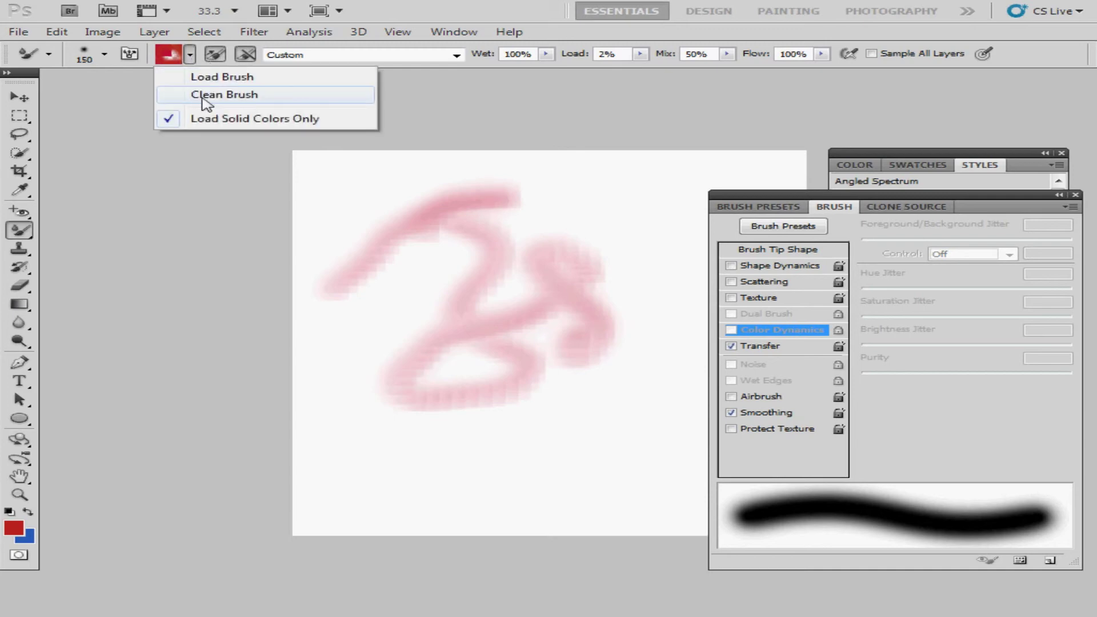
left_click(234, 120)
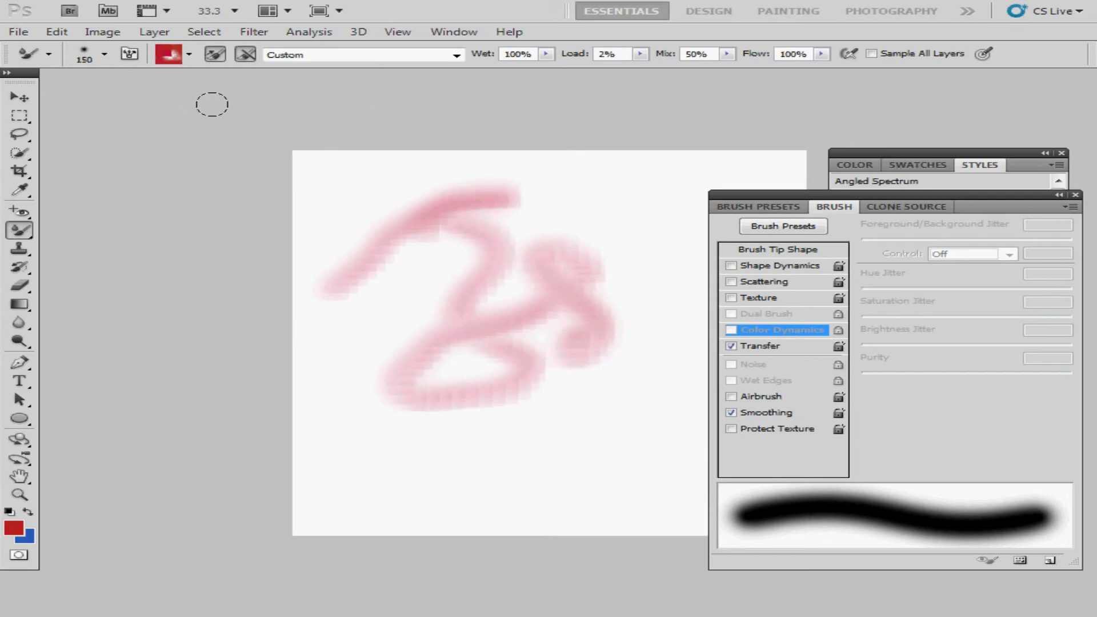
Step: Reload the brush with the solid foreground red b82626 and paint a winding stroke around the lower part of the pink loops
left_click(15, 528)
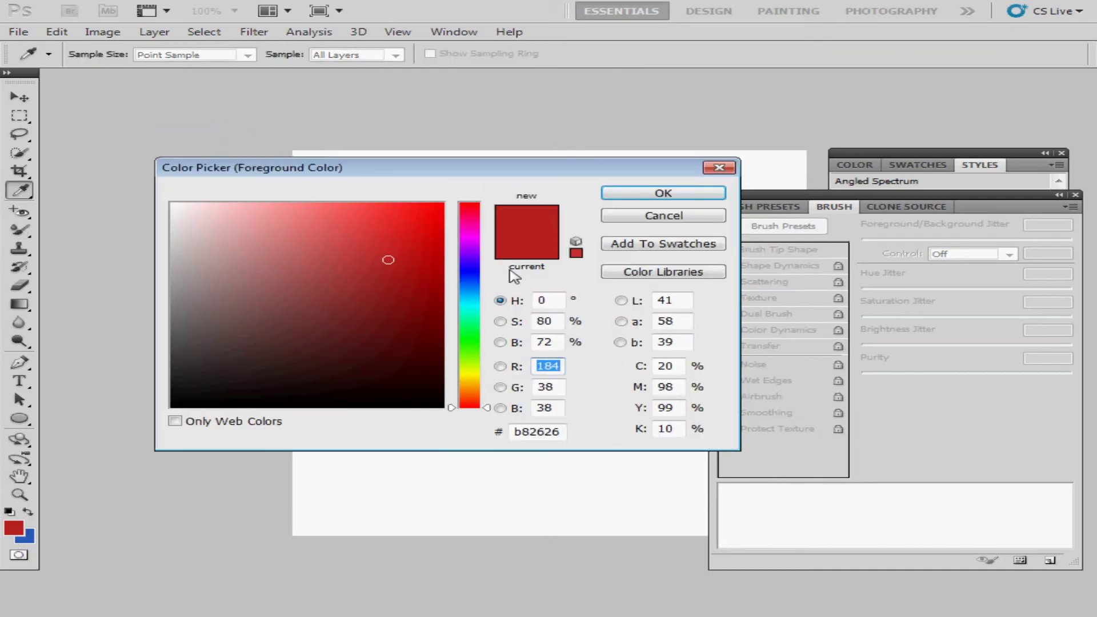
left_click(630, 197)
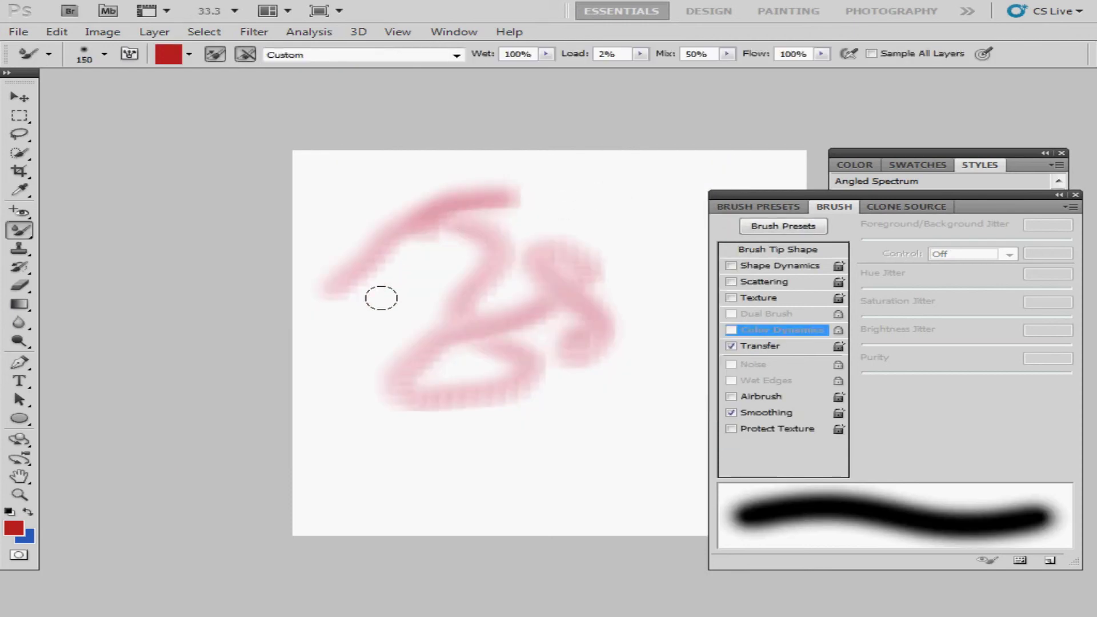
mouse_move(381, 298)
left_mouse_down()
mouse_move(435, 468)
mouse_move(560, 396)
mouse_move(610, 459)
mouse_move(629, 408)
mouse_move(605, 313)
mouse_move(615, 284)
left_mouse_up()
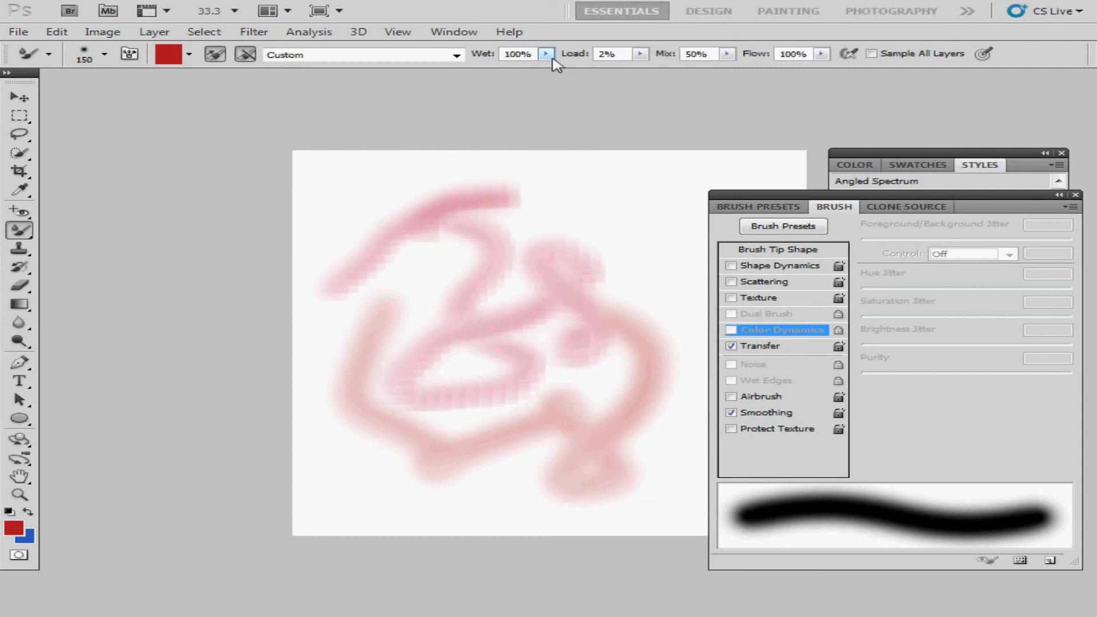
Step: Apply the Dry, Light Load preset and paint a long winding stroke around the canvas and back into the middle
left_click(457, 55)
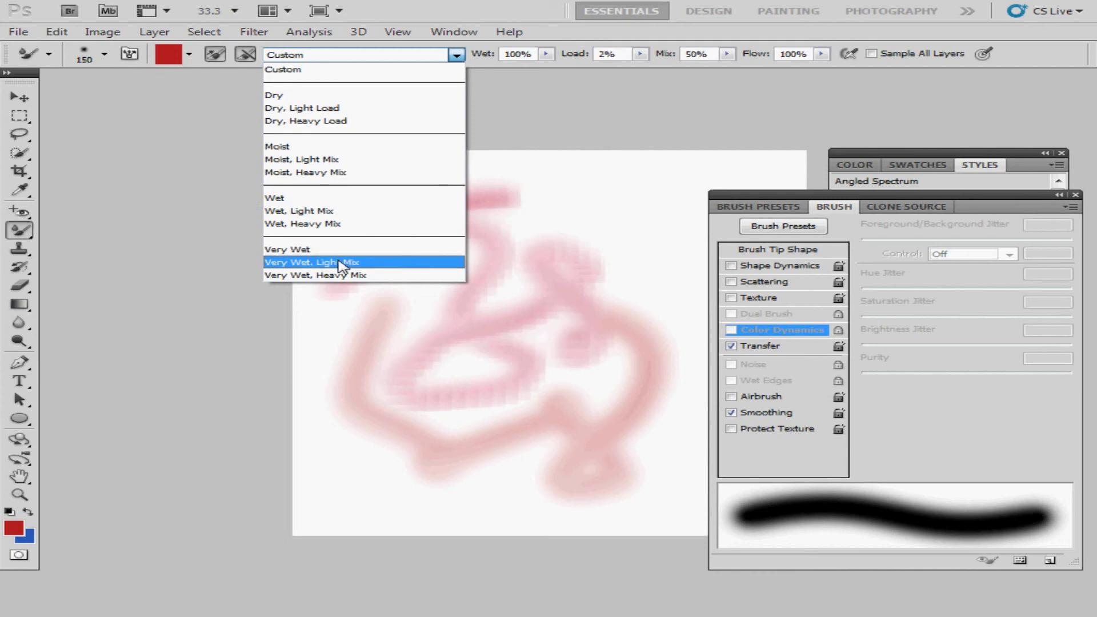
left_click(338, 109)
mouse_move(324, 231)
left_mouse_down()
mouse_move(378, 182)
mouse_move(511, 206)
mouse_move(594, 195)
mouse_move(614, 327)
mouse_move(561, 470)
mouse_move(445, 407)
mouse_move(445, 307)
mouse_move(412, 369)
mouse_move(440, 284)
left_mouse_up()
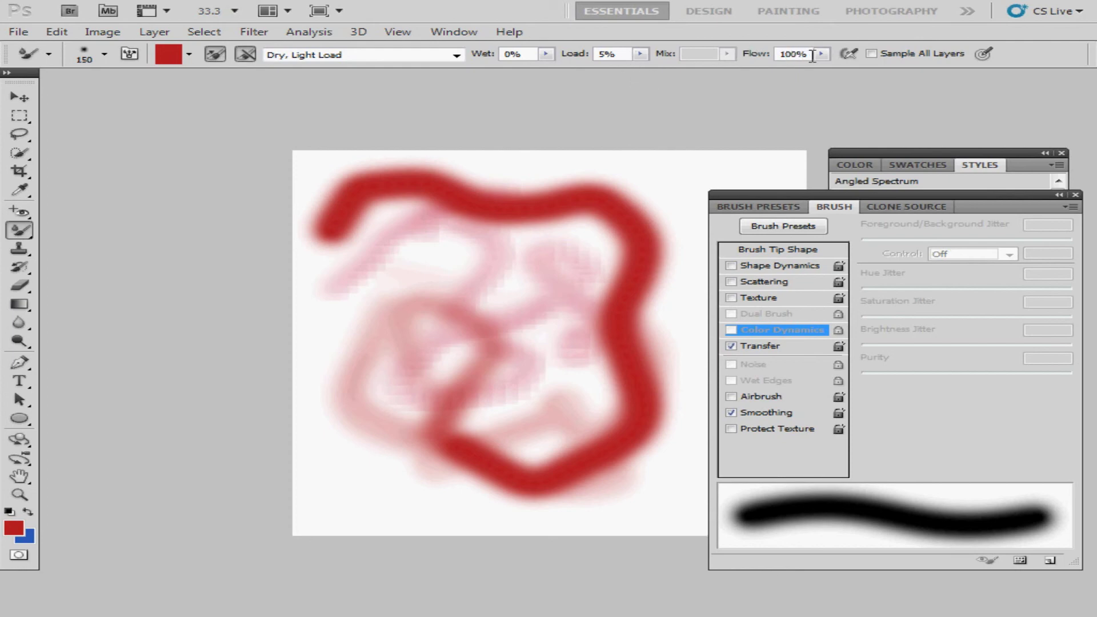
Step: Set Flow to 10% and paint a long stroke around and over the existing red paint
left_click_drag(810, 56, 757, 46)
type("10")
mouse_move(716, 97)
left_mouse_down()
mouse_move(610, 174)
mouse_move(686, 301)
mouse_move(534, 507)
mouse_move(359, 362)
mouse_move(480, 320)
mouse_move(566, 360)
left_mouse_up()
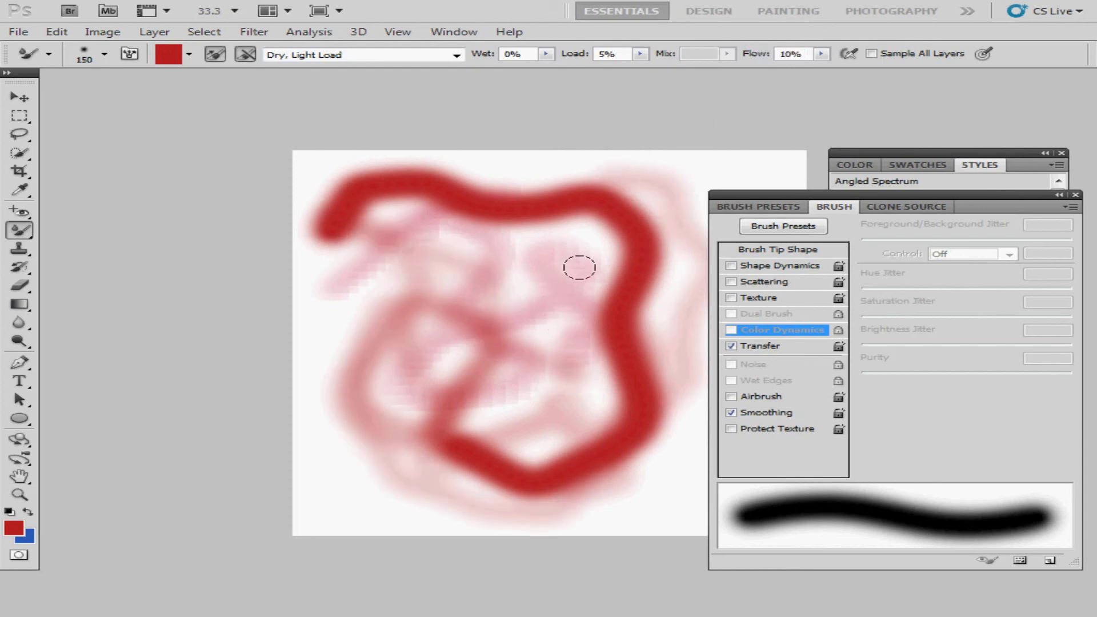